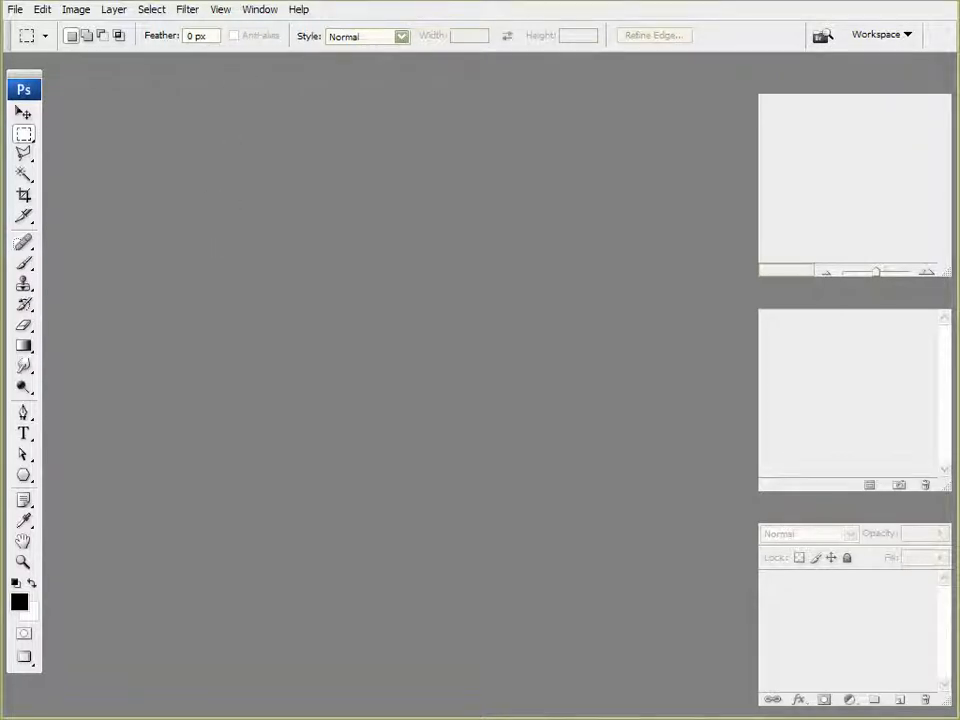
Browse the contents of the Vue Renders folder on the desktop
{"action": "left_click", "coordinate": [896, 2]}
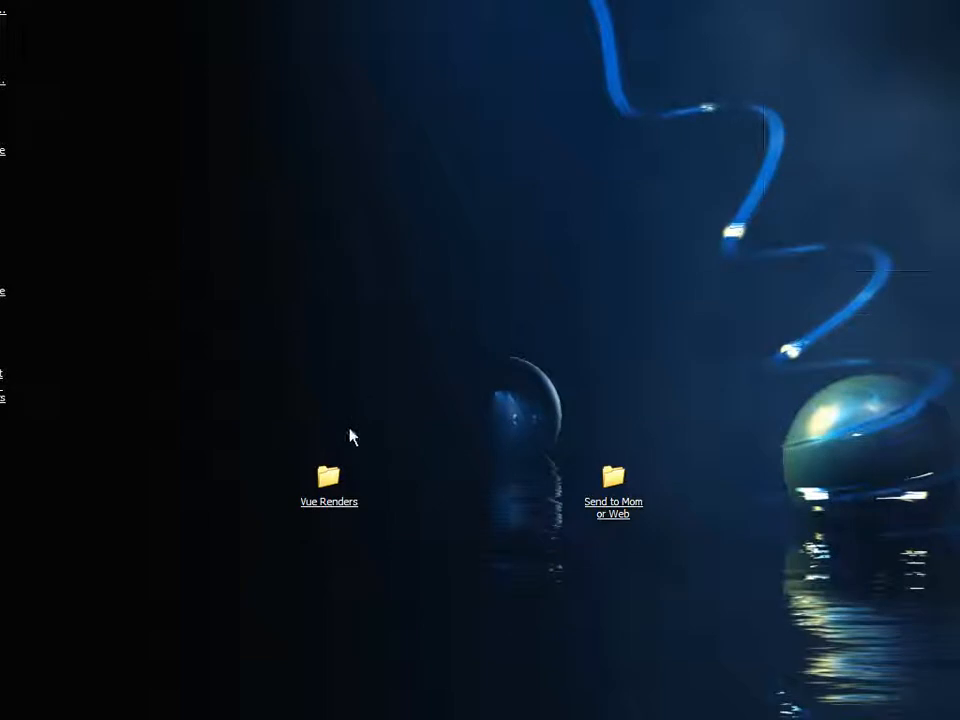
{"action": "double_click", "coordinate": [330, 477]}
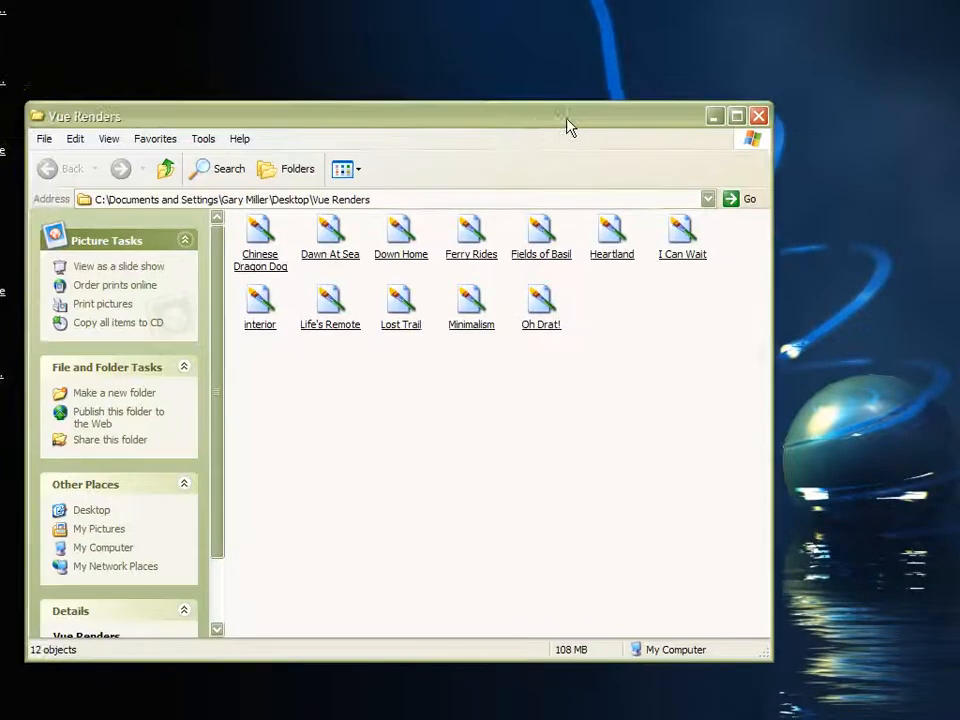
{"action": "left_click_drag", "start_coordinate": [568, 124], "coordinate": [557, 111]}
{"action": "left_click", "coordinate": [394, 435]}
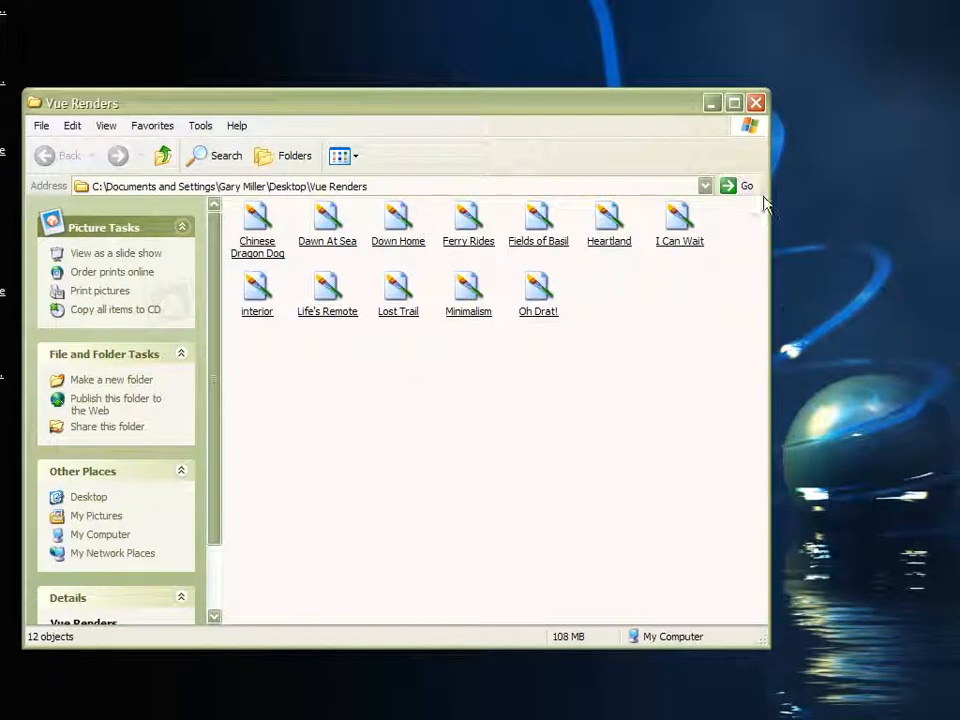
{"action": "left_click", "coordinate": [755, 102]}
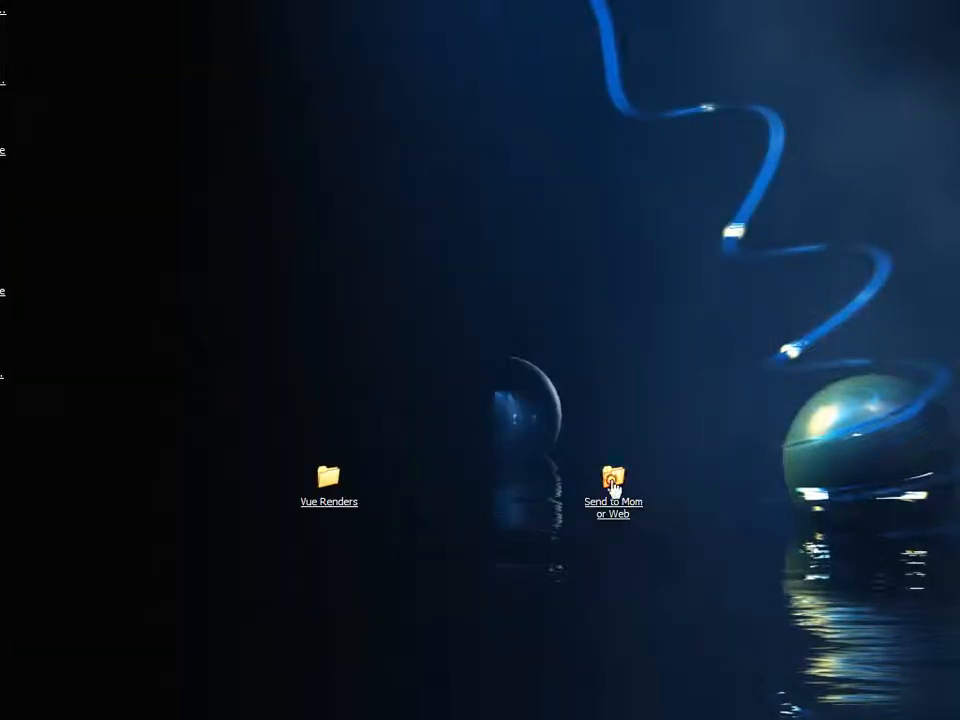
Reposition the Send to Mom or Web folder on the desktop and browse its contents
{"action": "left_click_drag", "start_coordinate": [613, 489], "coordinate": [684, 417]}
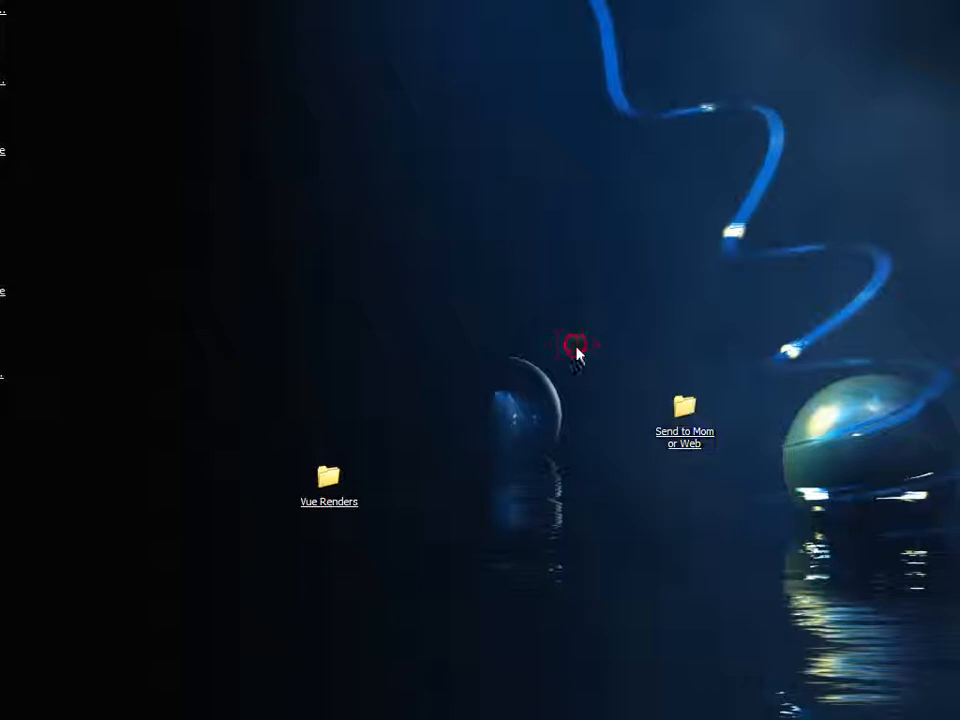
{"action": "left_click", "coordinate": [697, 410]}
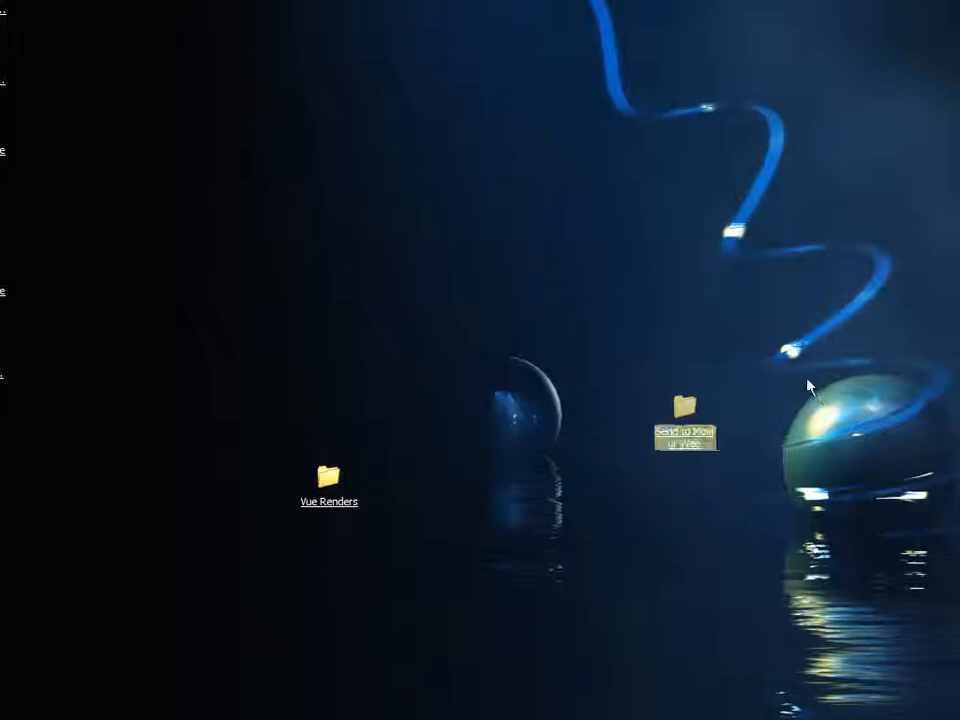
{"action": "double_click", "coordinate": [694, 416]}
{"action": "left_click_drag", "start_coordinate": [631, 0], "coordinate": [430, 112]}
{"action": "scroll", "coordinate": [546, 320], "scroll_direction": "right", "scroll_amount": 1}
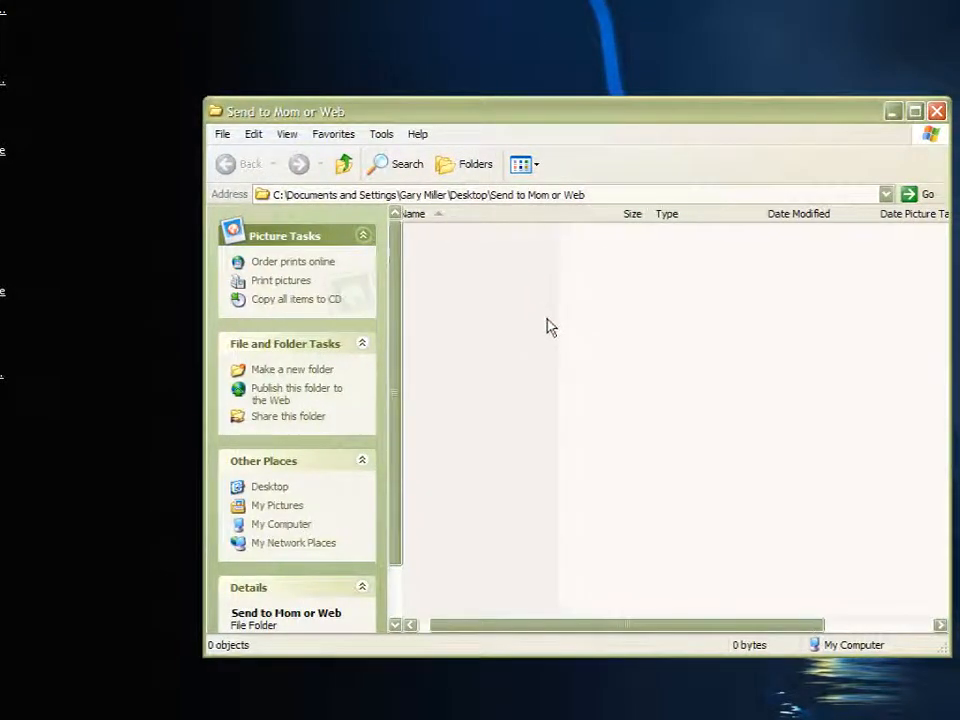
{"action": "scroll", "coordinate": [546, 325], "scroll_direction": "left", "scroll_amount": 1}
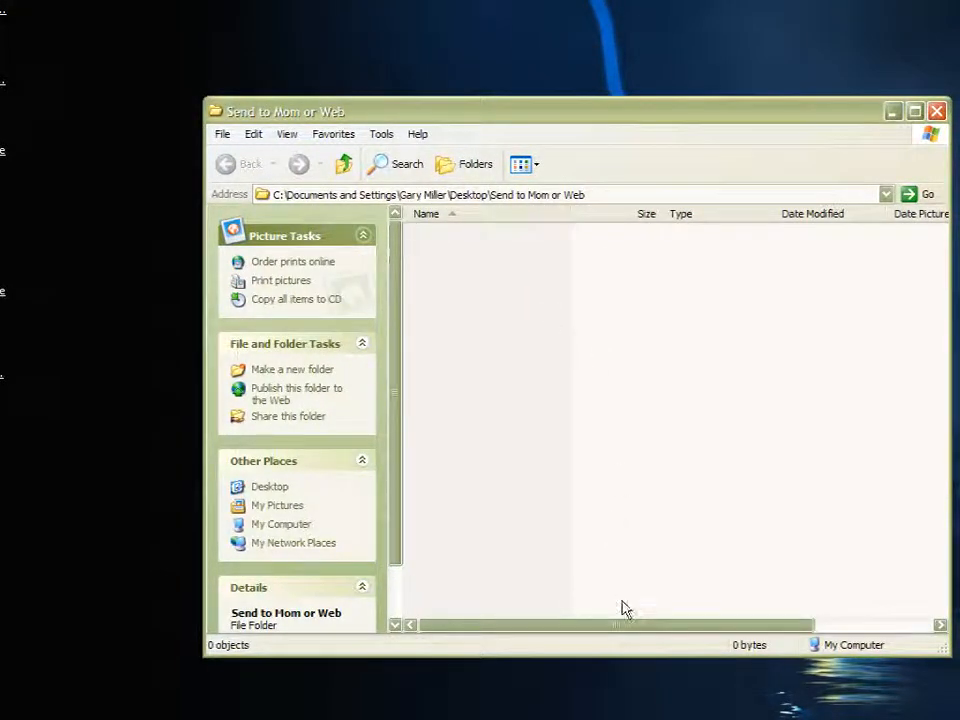
{"action": "left_click_drag", "start_coordinate": [628, 658], "coordinate": [628, 719]}
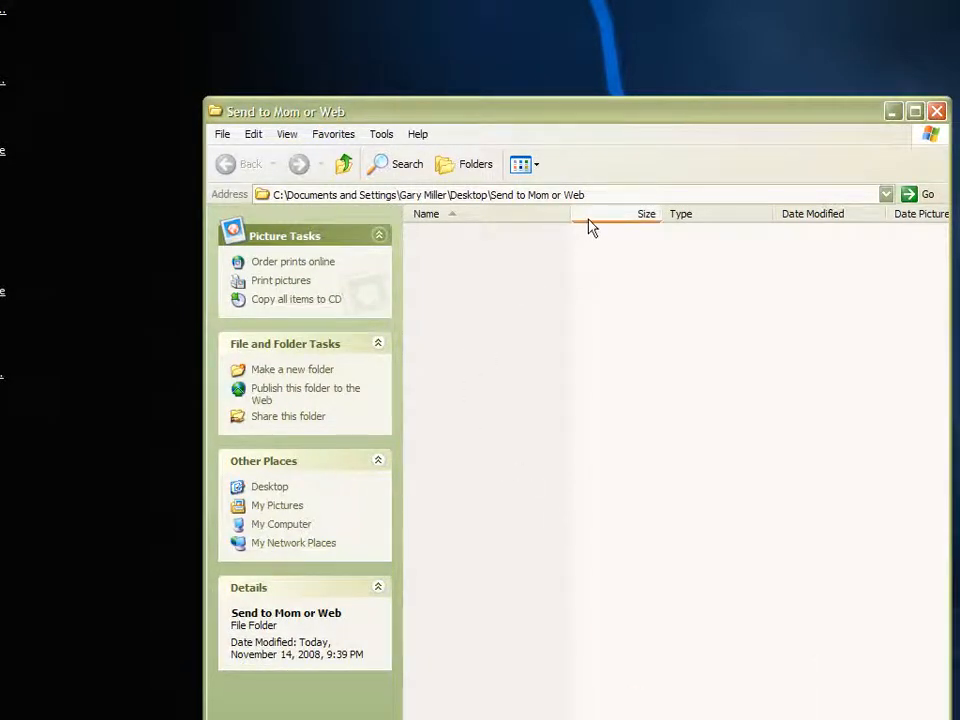
{"action": "left_click", "coordinate": [936, 111]}
Open the Dawn At Sea image from the Vue Renders folder in Photoshop
{"action": "left_click", "coordinate": [716, 277]}
{"action": "left_click", "coordinate": [260, 719]}
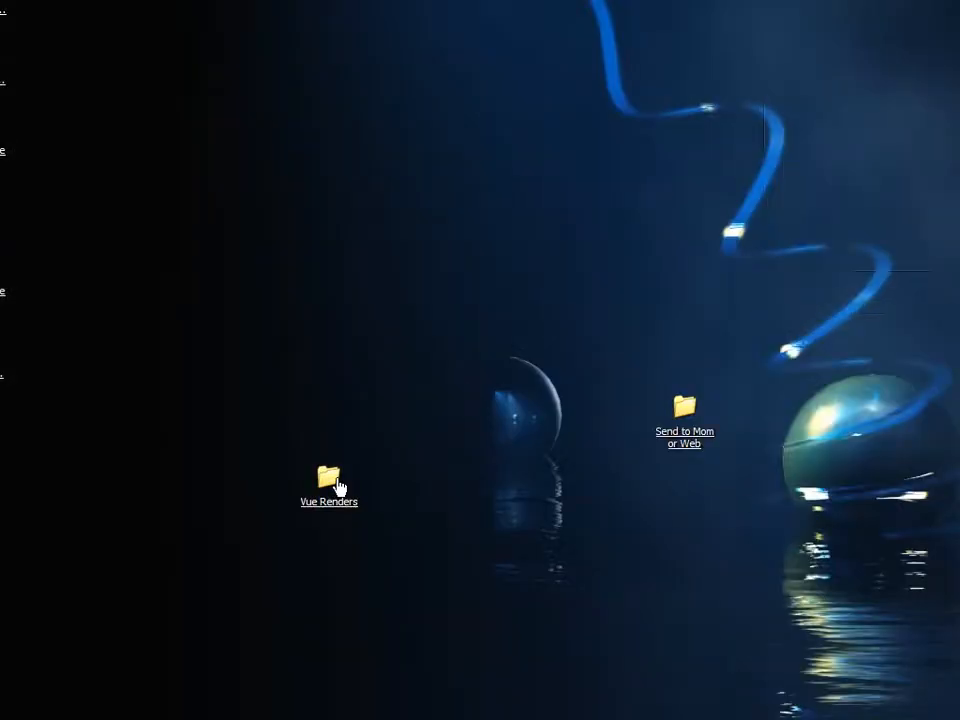
{"action": "double_click", "coordinate": [333, 488]}
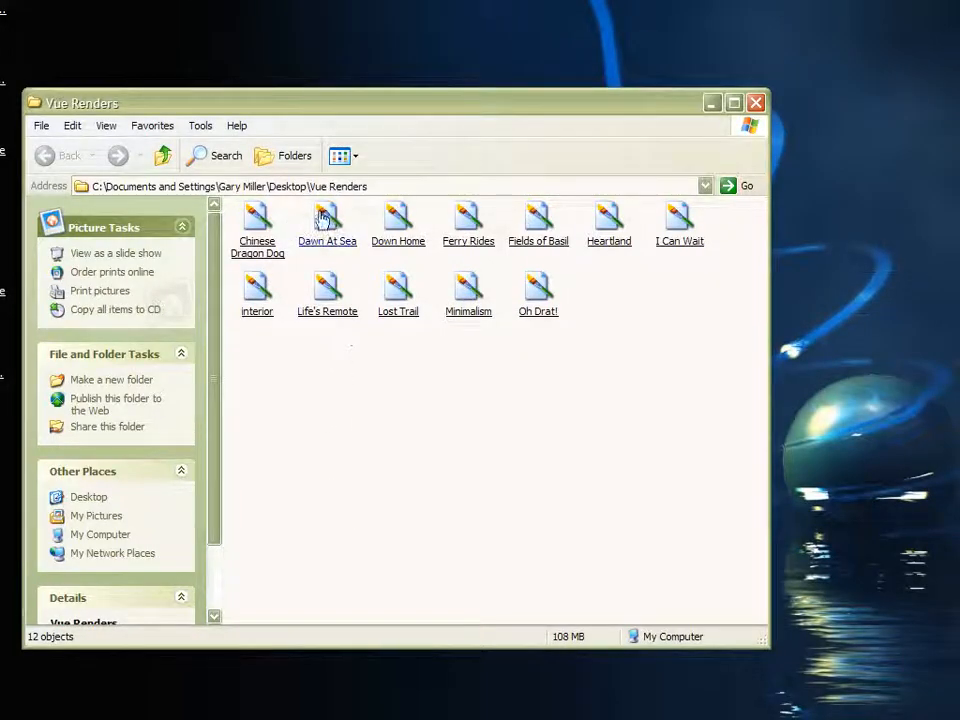
{"action": "left_click_drag", "start_coordinate": [388, 107], "coordinate": [0, 7]}
{"action": "left_click", "coordinate": [122, 719]}
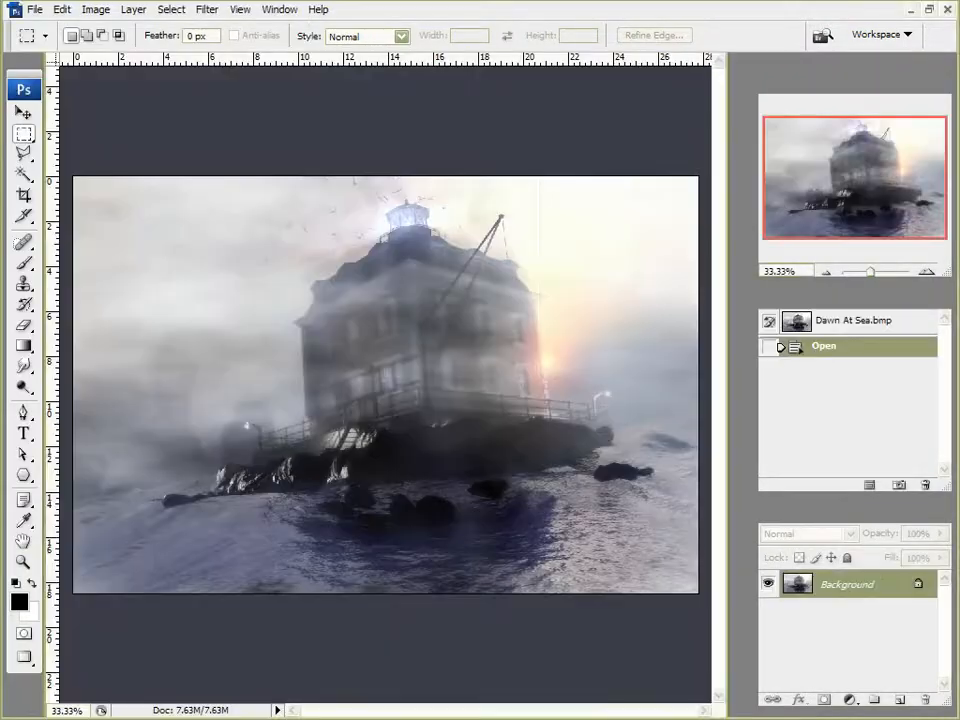
Select the Move tool, open the Actions panel and select the Personal action set
{"action": "left_click", "coordinate": [2, 14]}
{"action": "left_click", "coordinate": [296, 5]}
{"action": "left_click", "coordinate": [23, 112]}
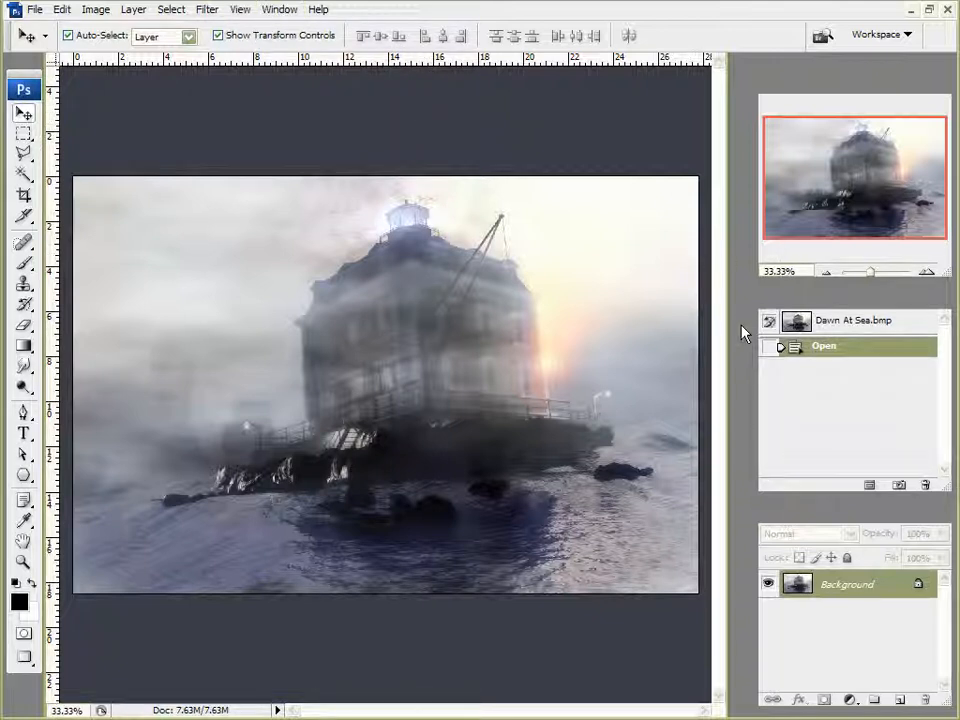
{"action": "left_click", "coordinate": [266, 14]}
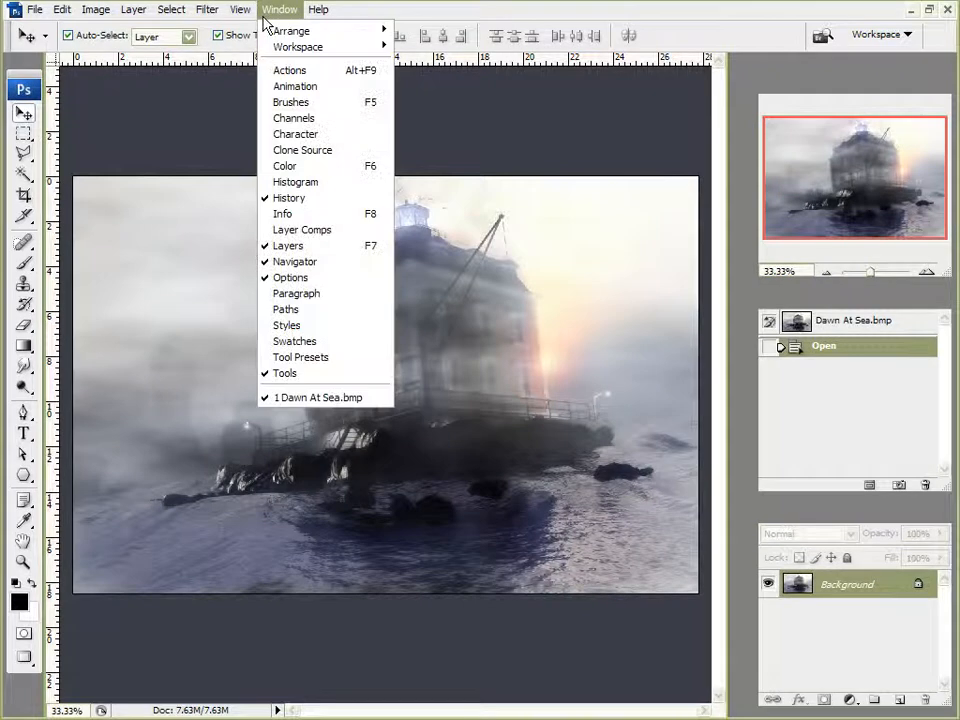
{"action": "left_click", "coordinate": [292, 72]}
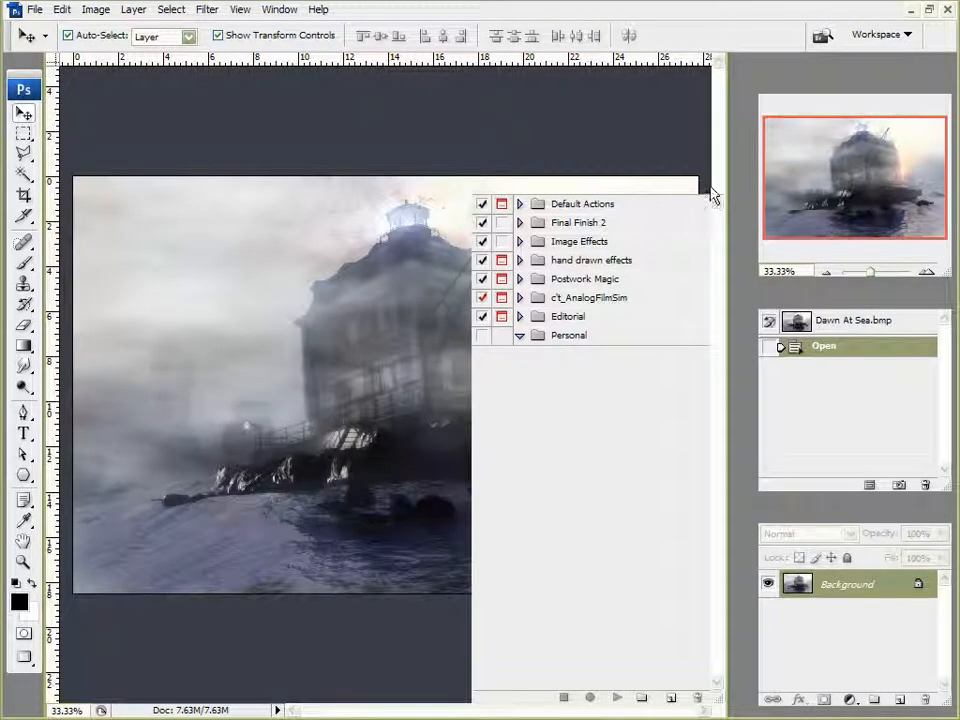
{"action": "left_click", "coordinate": [563, 340]}
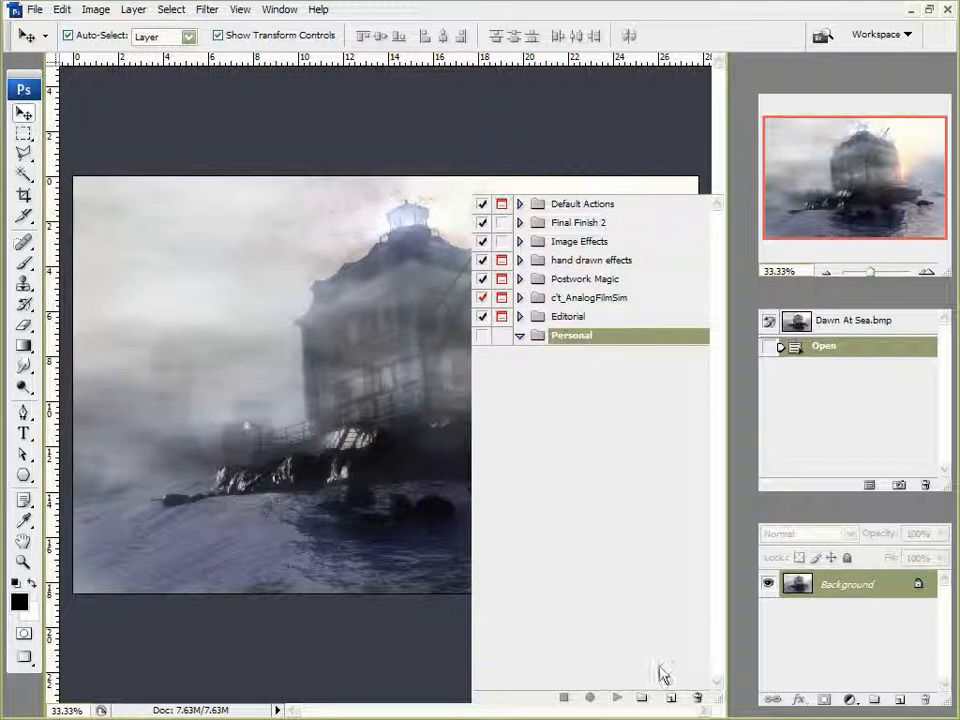
{"action": "left_click", "coordinate": [640, 699]}
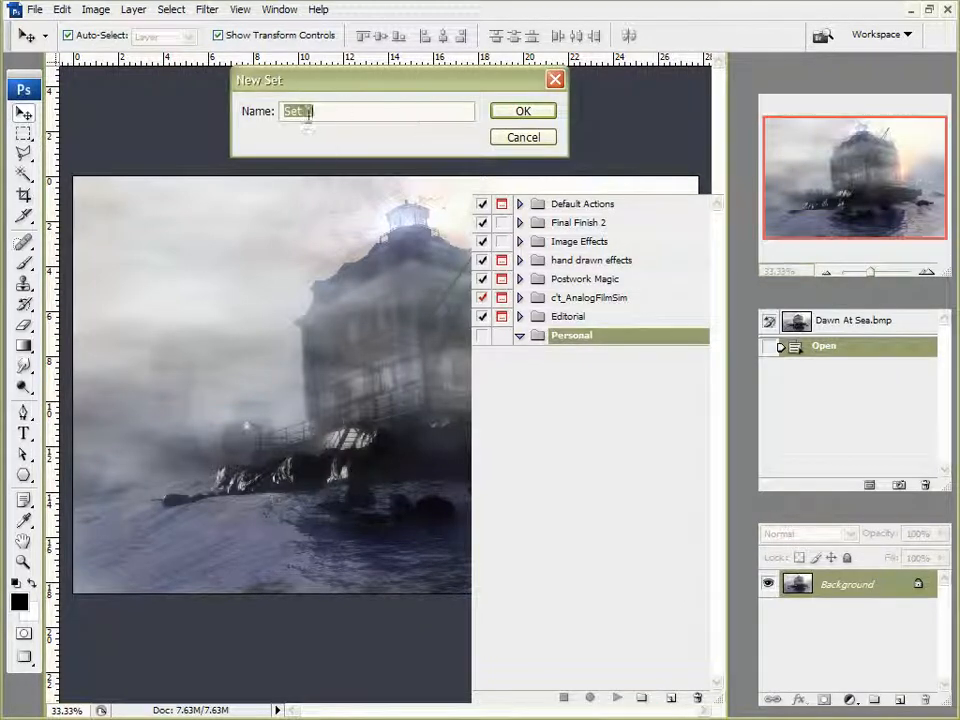
{"action": "left_click", "coordinate": [540, 139]}
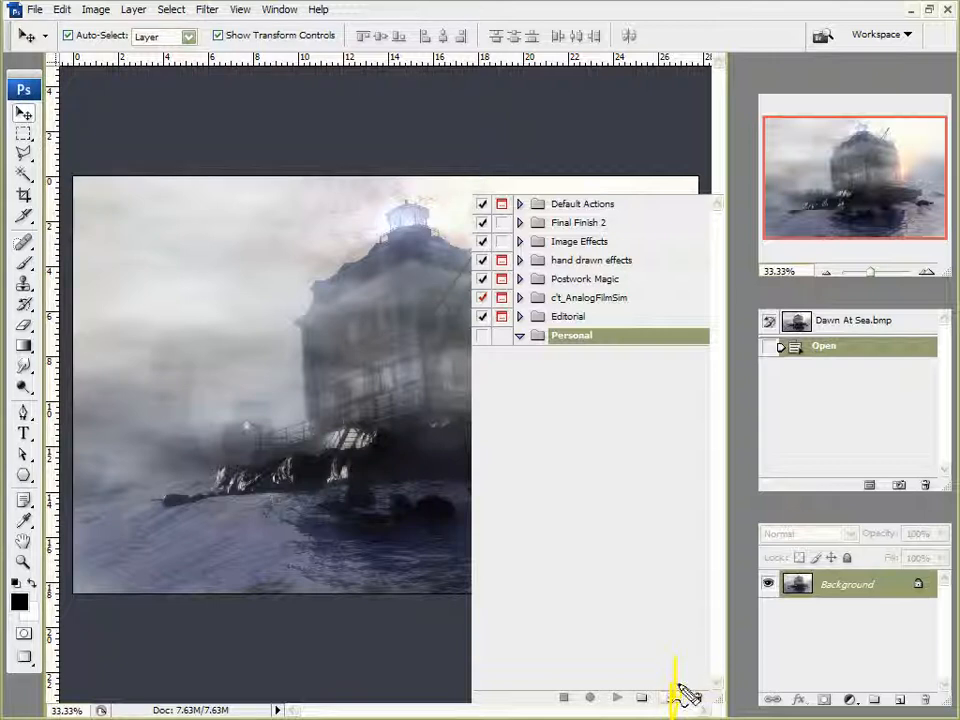
Create a trial Resolution Decrease action in the Personal set and delete it again
{"action": "left_click", "coordinate": [672, 693]}
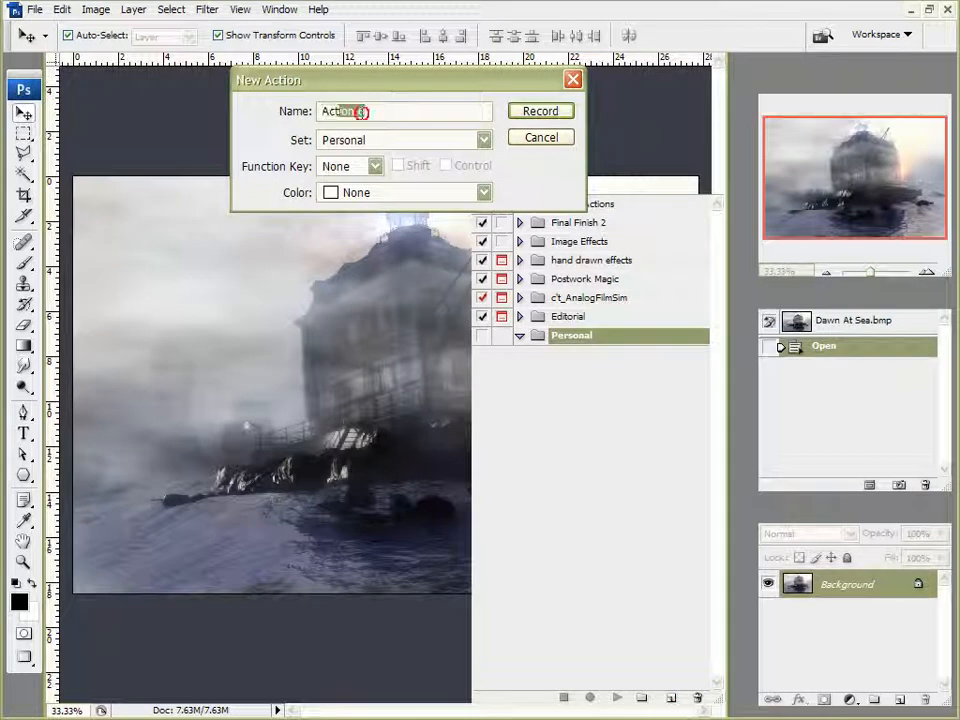
{"action": "type", "text": "RedB"}
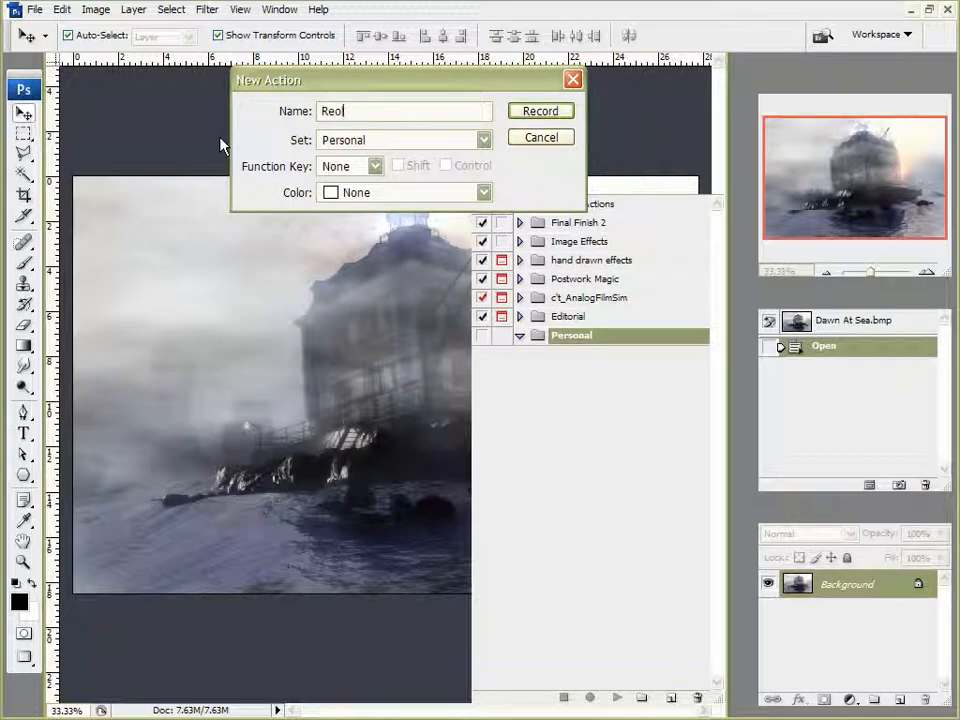
{"action": "key", "text": "BackSpace"}
{"action": "key", "text": "BackSpace"}
{"action": "type", "text": "solution Decrease"}
{"action": "key", "text": "Return"}
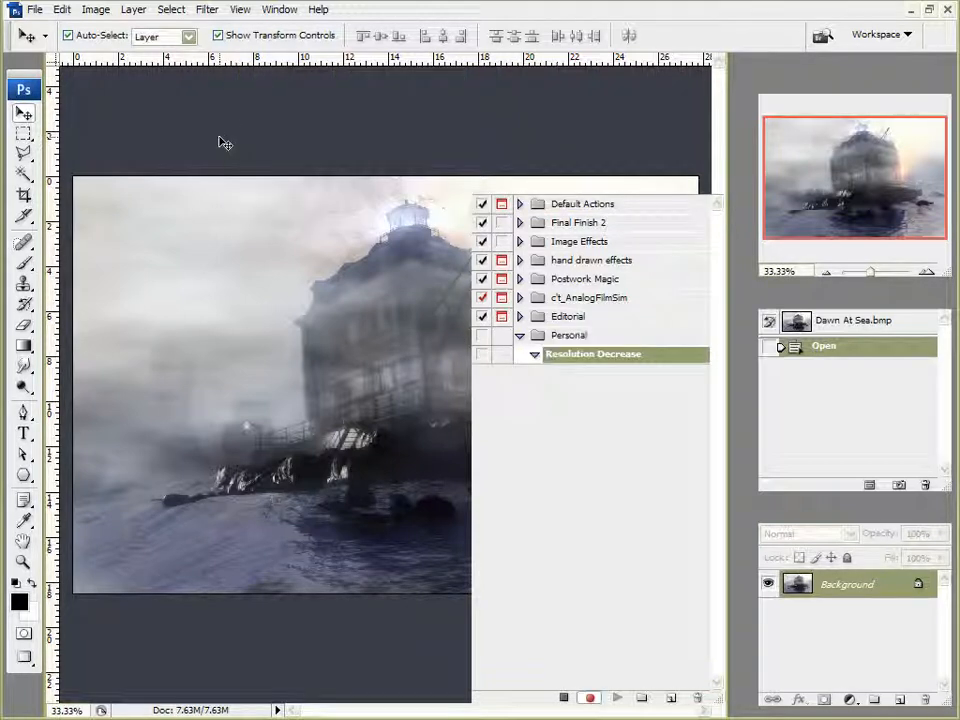
{"action": "left_click", "coordinate": [566, 335]}
{"action": "left_click", "coordinate": [564, 697]}
{"action": "left_click", "coordinate": [572, 354]}
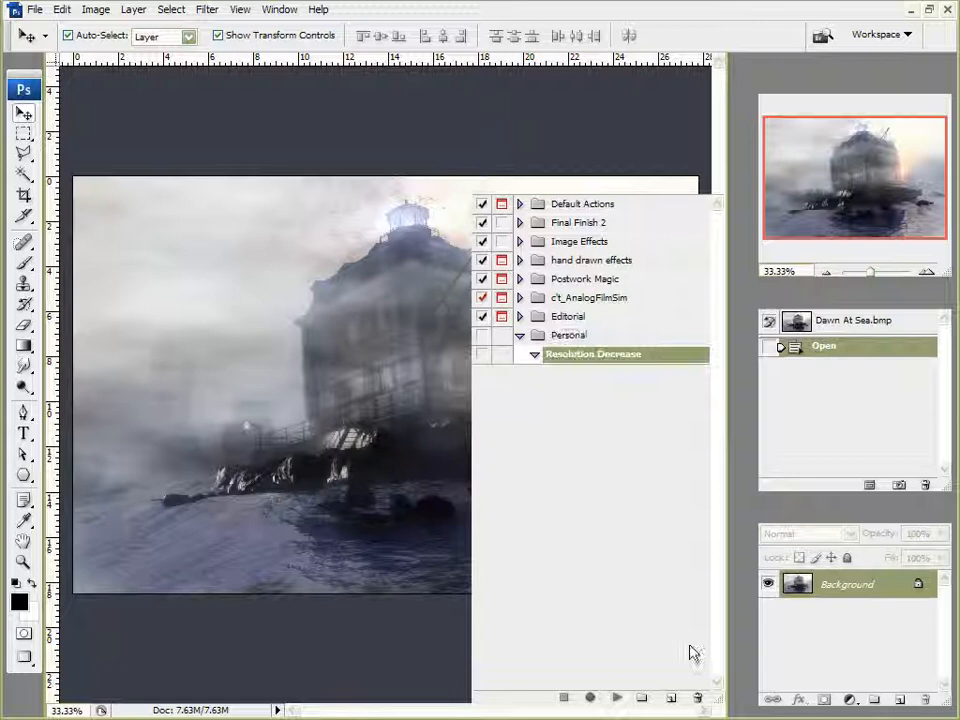
{"action": "left_click", "coordinate": [697, 697]}
{"action": "left_click", "coordinate": [387, 196]}
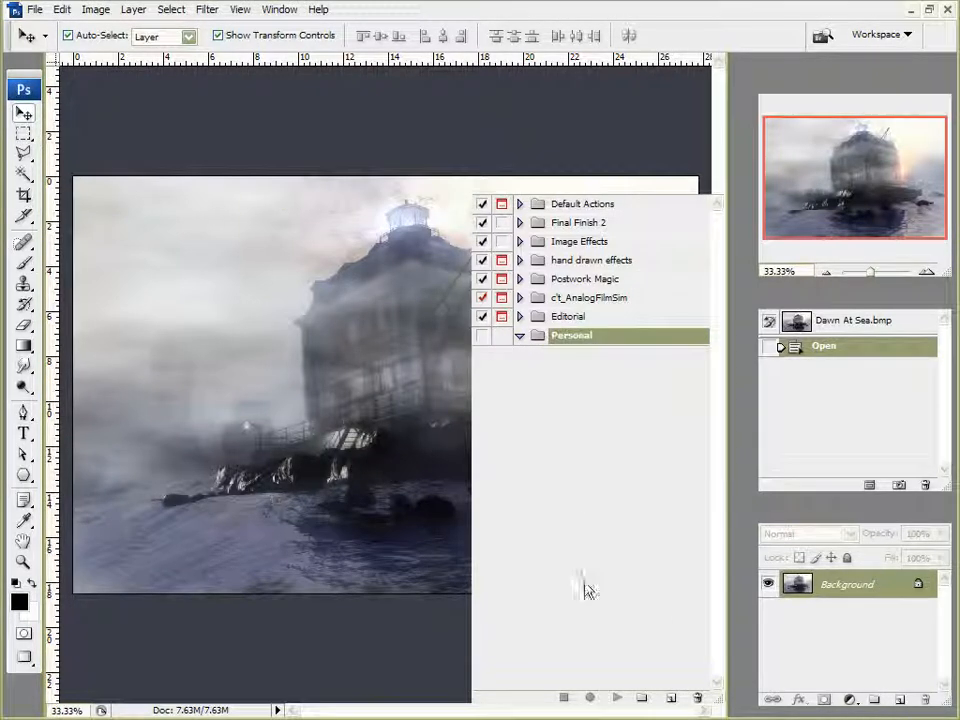
Create a new action named Resolution Decrease in the Personal set with Orange color and start recording
{"action": "left_click", "coordinate": [672, 697]}
{"action": "double_click", "coordinate": [400, 106]}
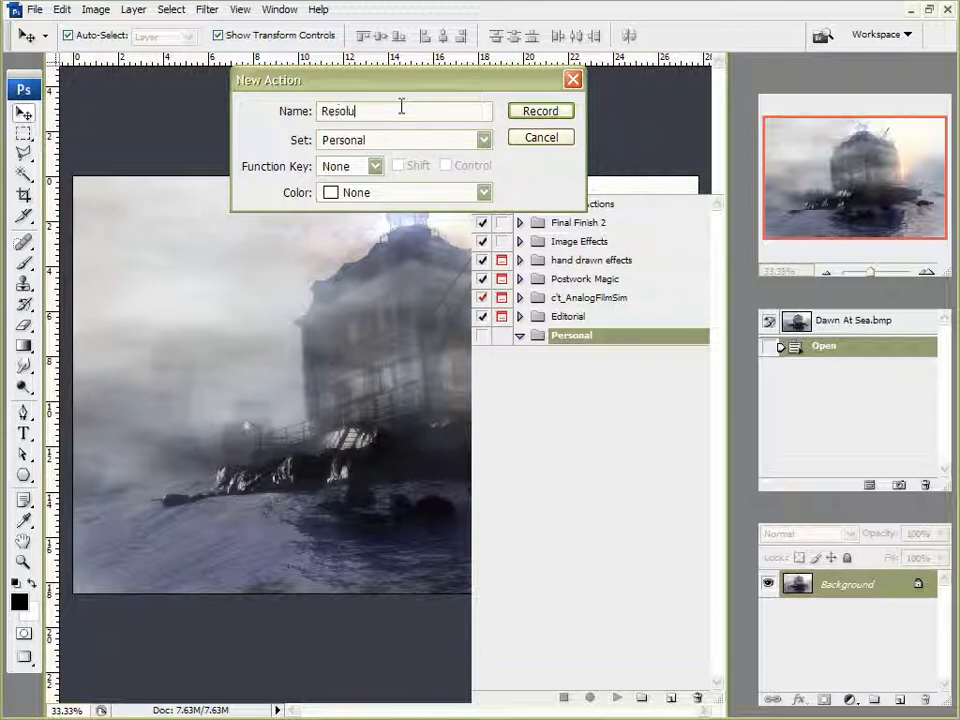
{"action": "type", "text": "Resolution Decrease"}
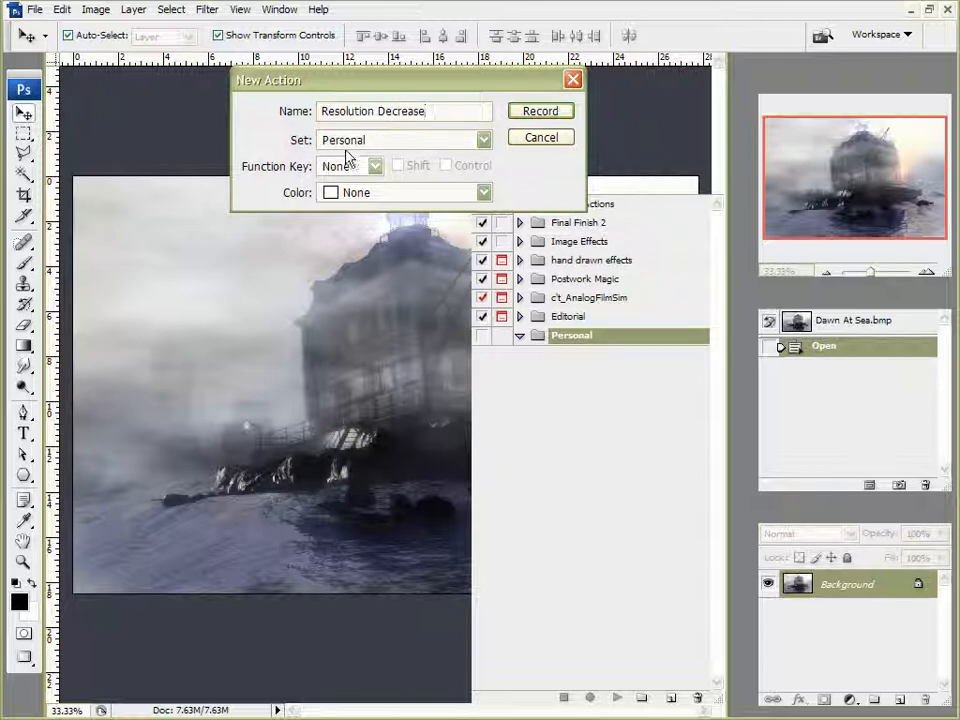
{"action": "left_click_drag", "start_coordinate": [518, 82], "coordinate": [305, 106]}
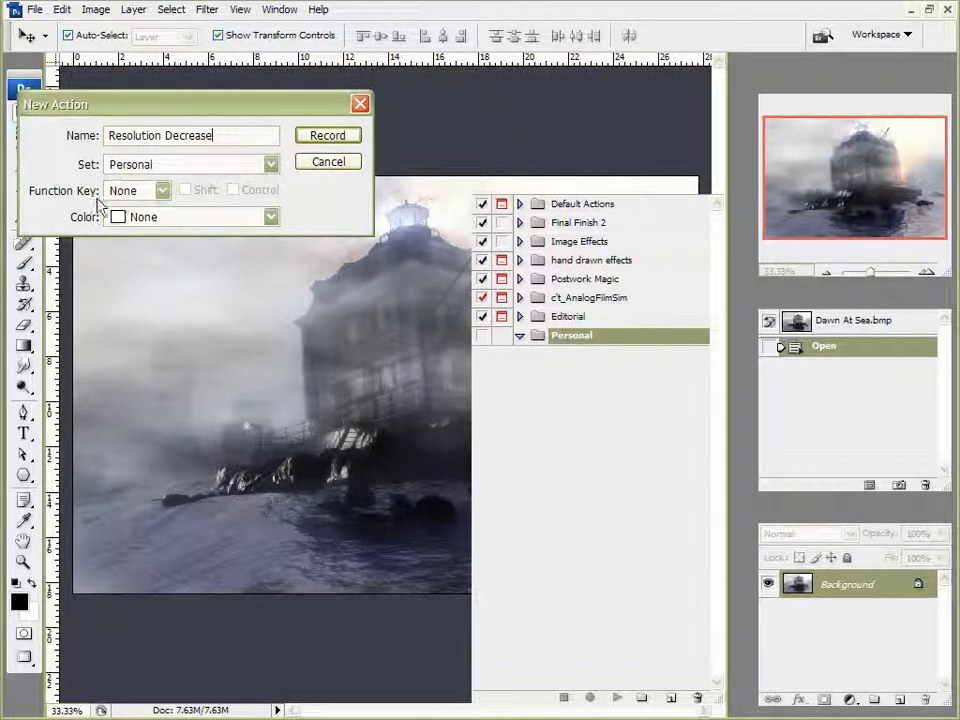
{"action": "left_click", "coordinate": [162, 190]}
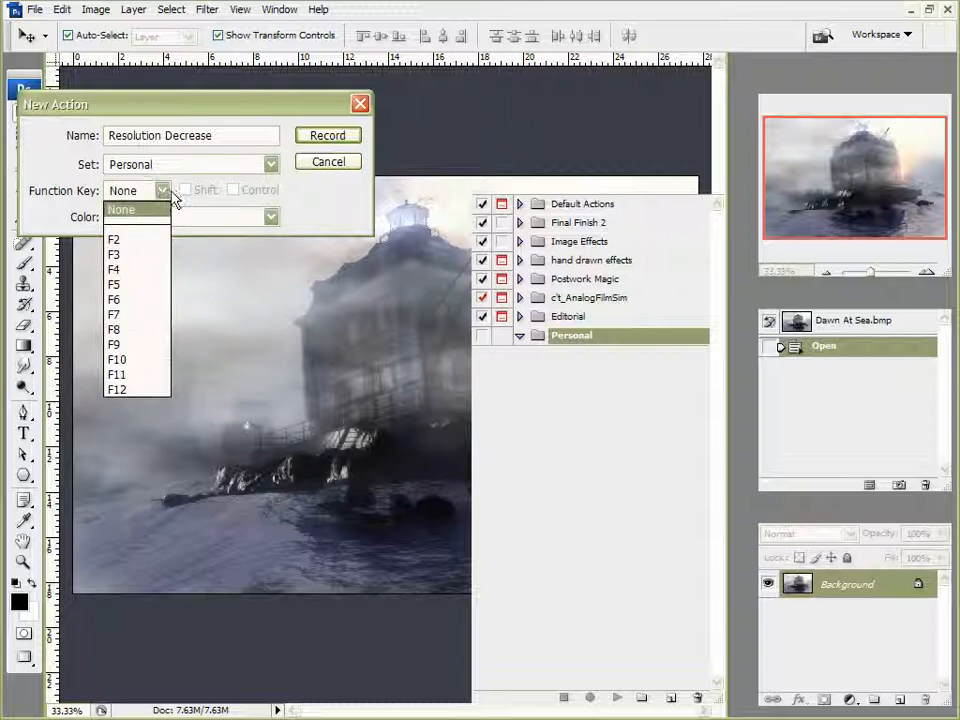
{"action": "left_click", "coordinate": [343, 204]}
{"action": "left_click", "coordinate": [134, 219]}
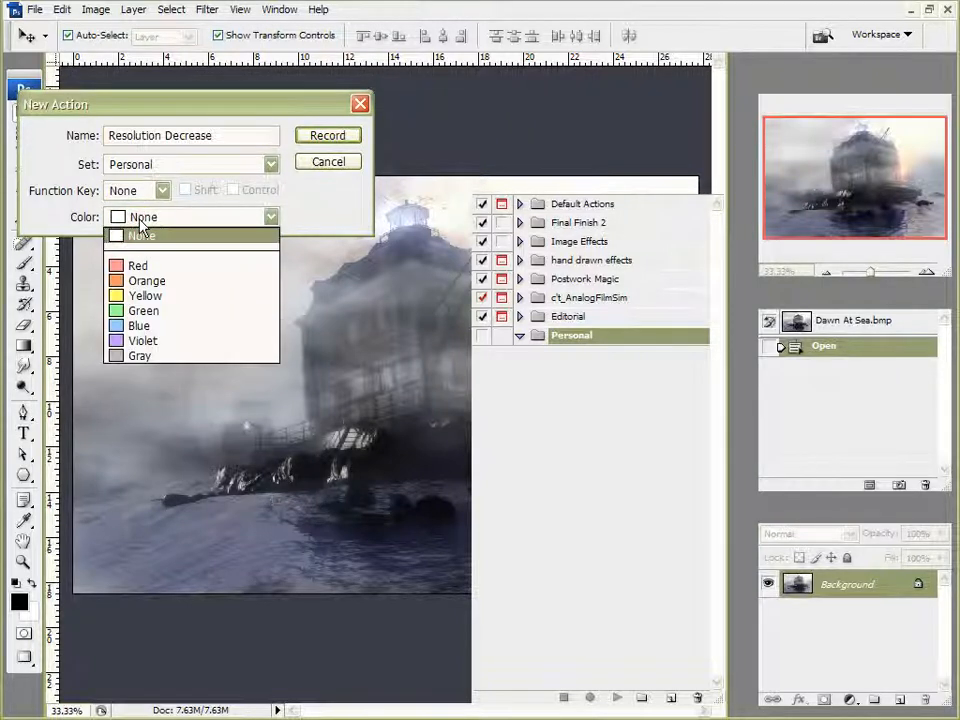
{"action": "left_click", "coordinate": [126, 280]}
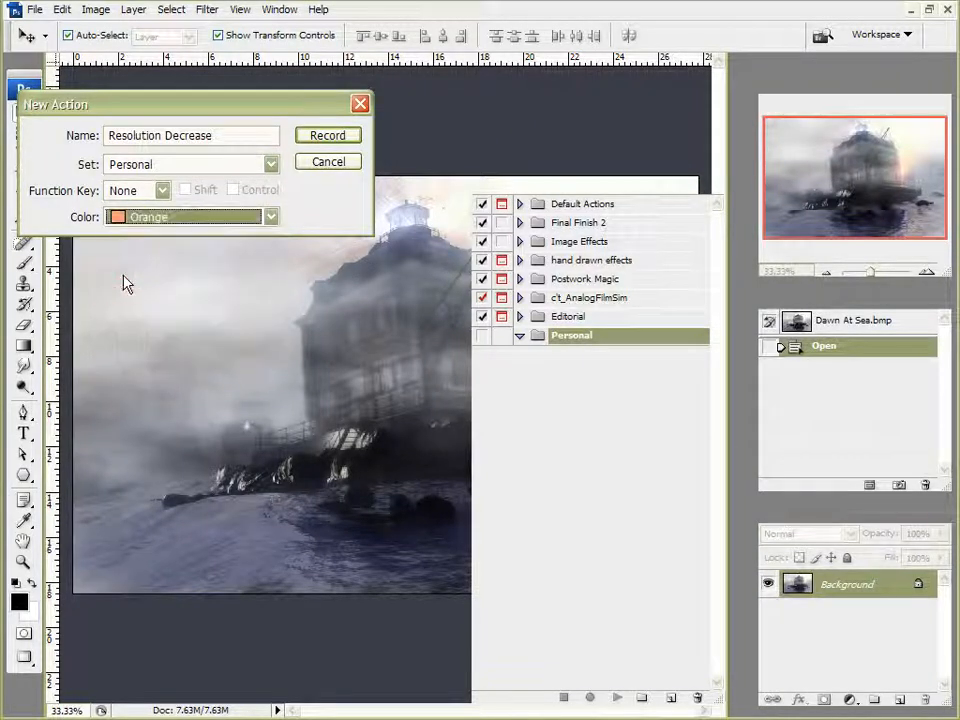
{"action": "left_click", "coordinate": [327, 136]}
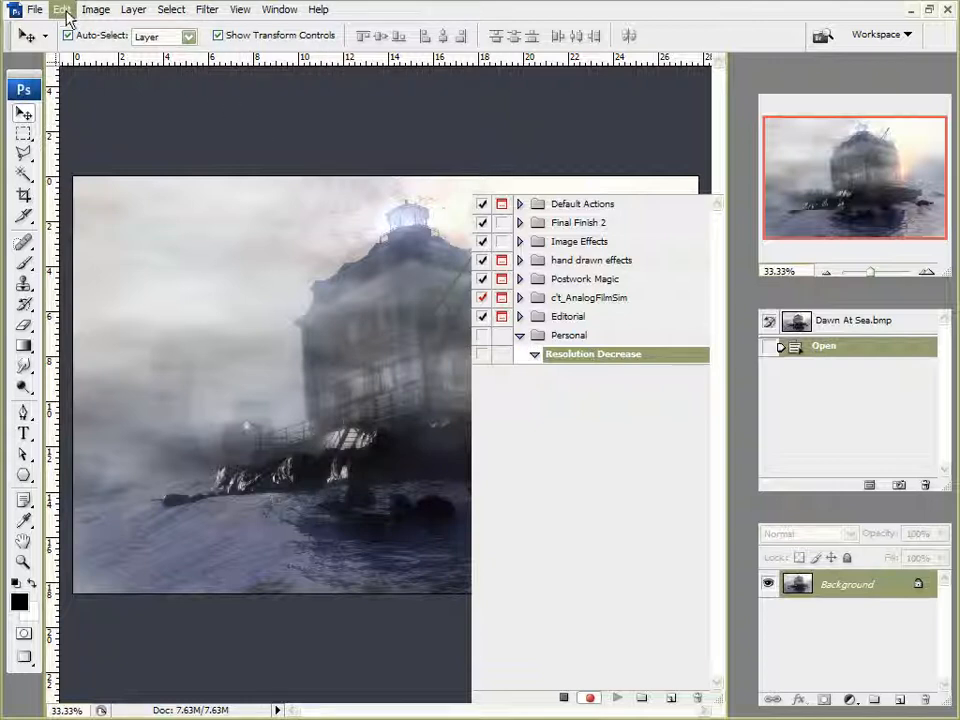
Resize the image to 50 percent using Image Size
{"action": "left_click", "coordinate": [97, 12]}
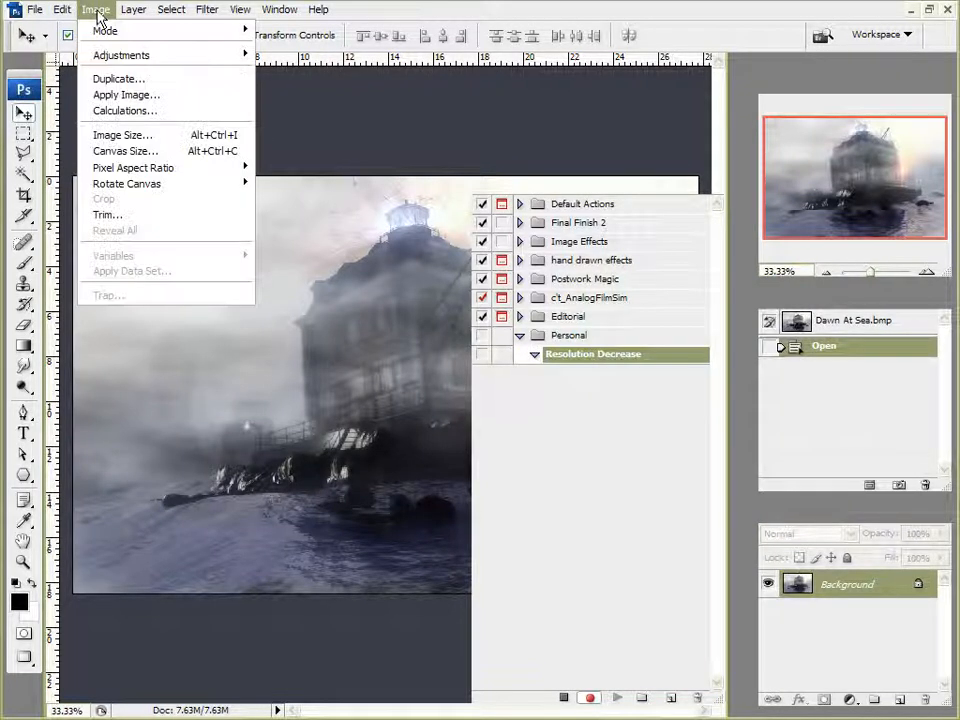
{"action": "left_click", "coordinate": [133, 135]}
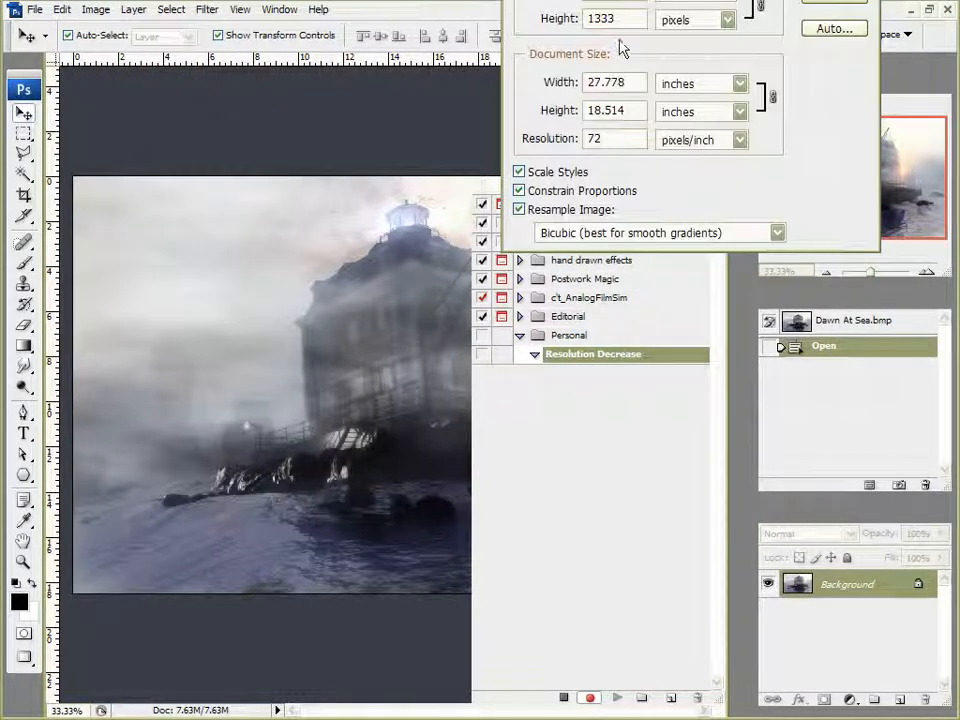
{"action": "left_click", "coordinate": [697, 20]}
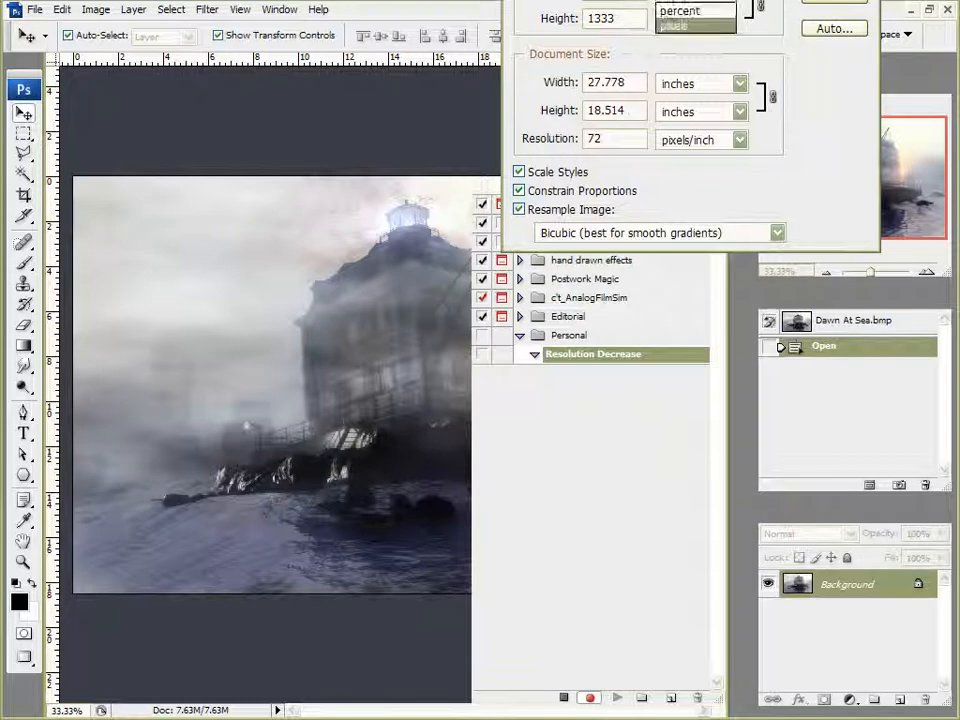
{"action": "left_click", "coordinate": [722, 10]}
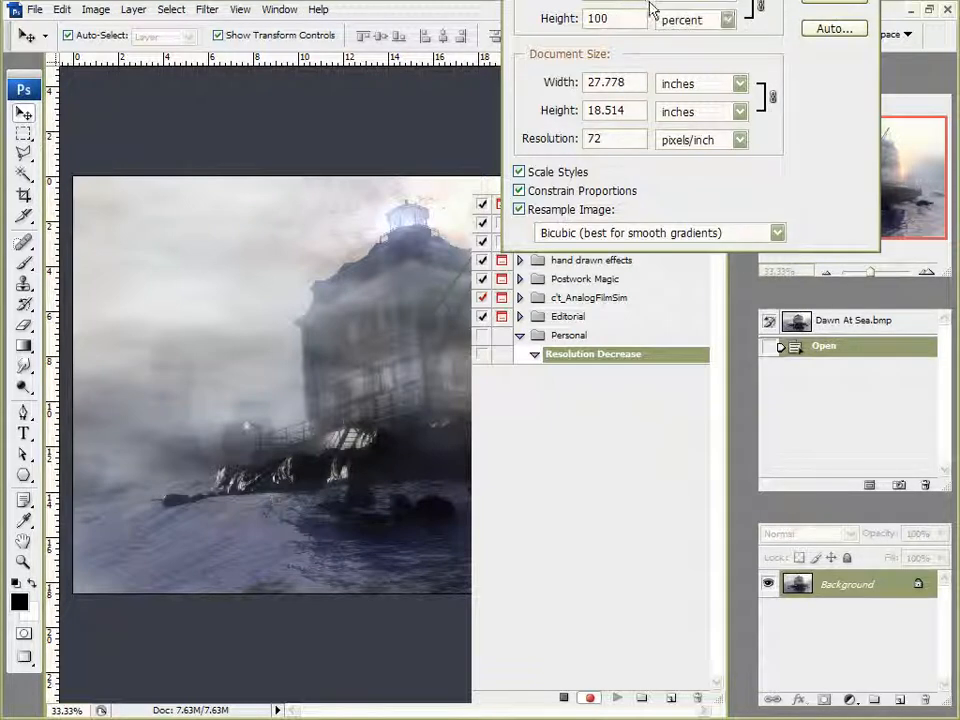
{"action": "type", "text": "50"}
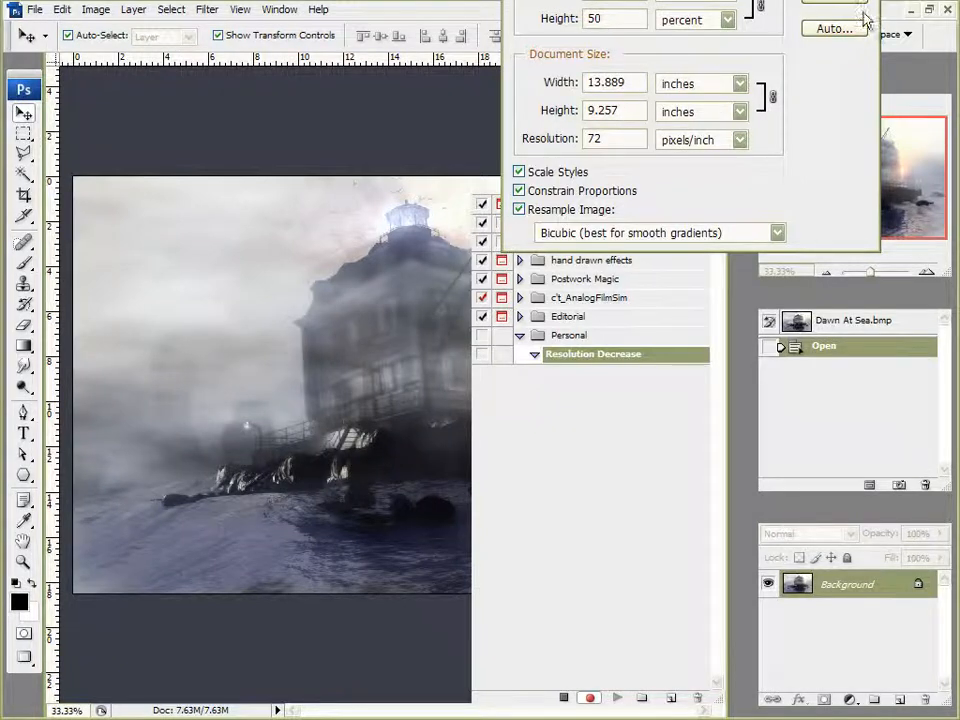
{"action": "key", "text": "Return"}
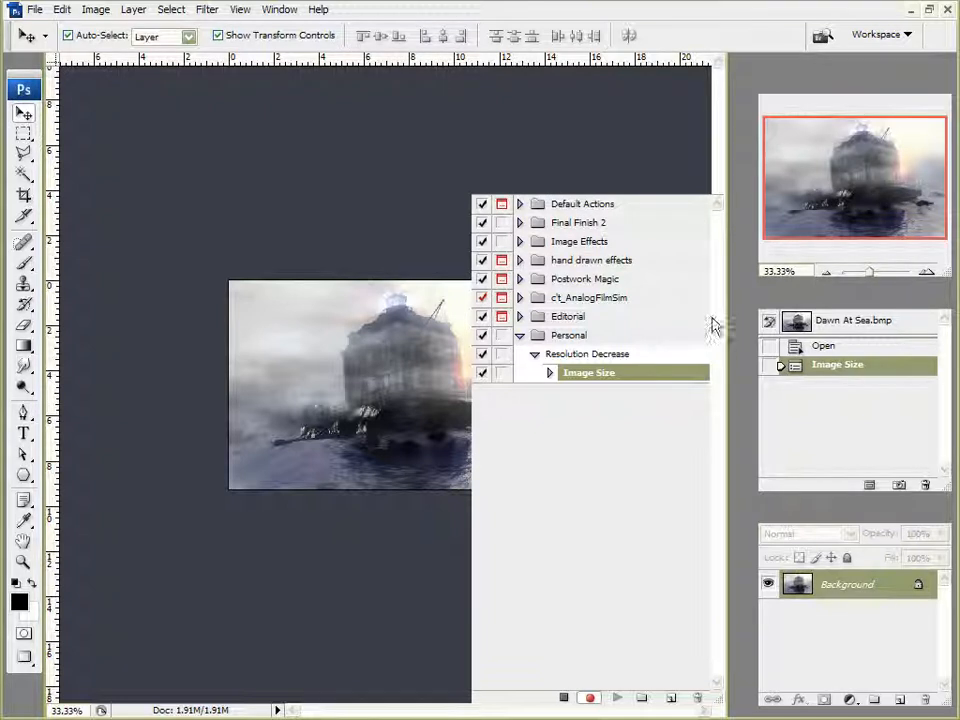
Apply Auto Levels to the image
{"action": "left_click", "coordinate": [549, 373]}
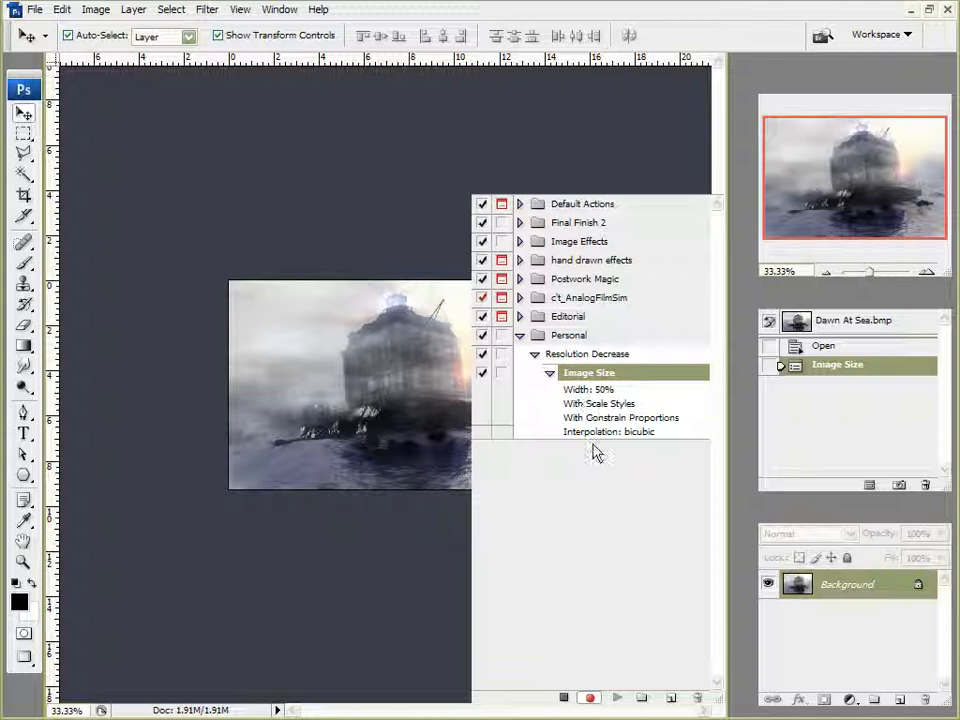
{"action": "left_click", "coordinate": [549, 373]}
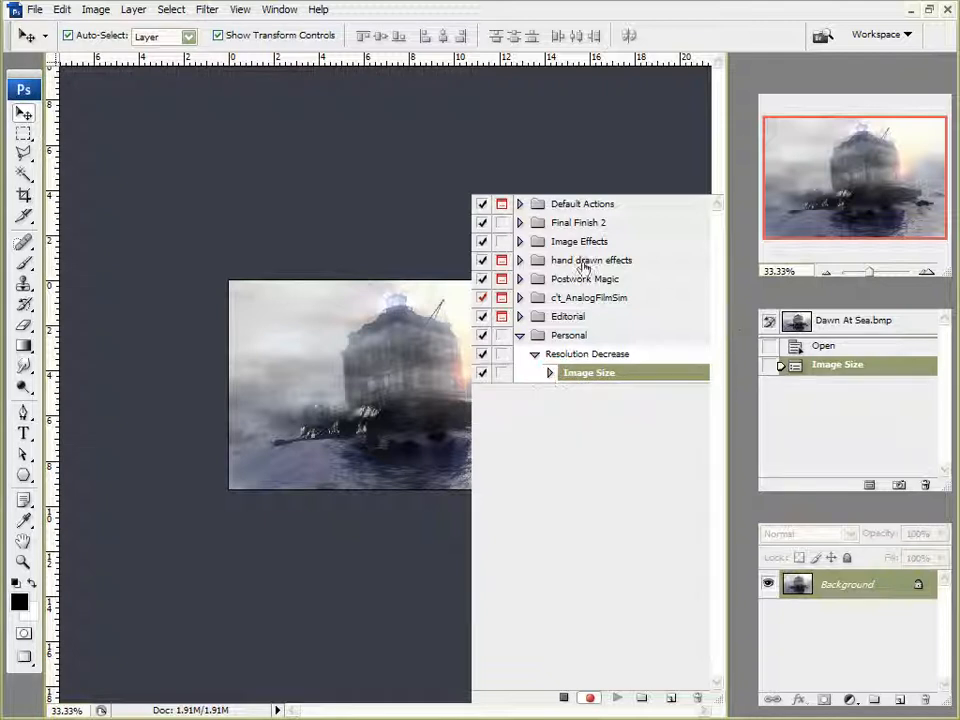
{"action": "key", "text": "ctrl+plus"}
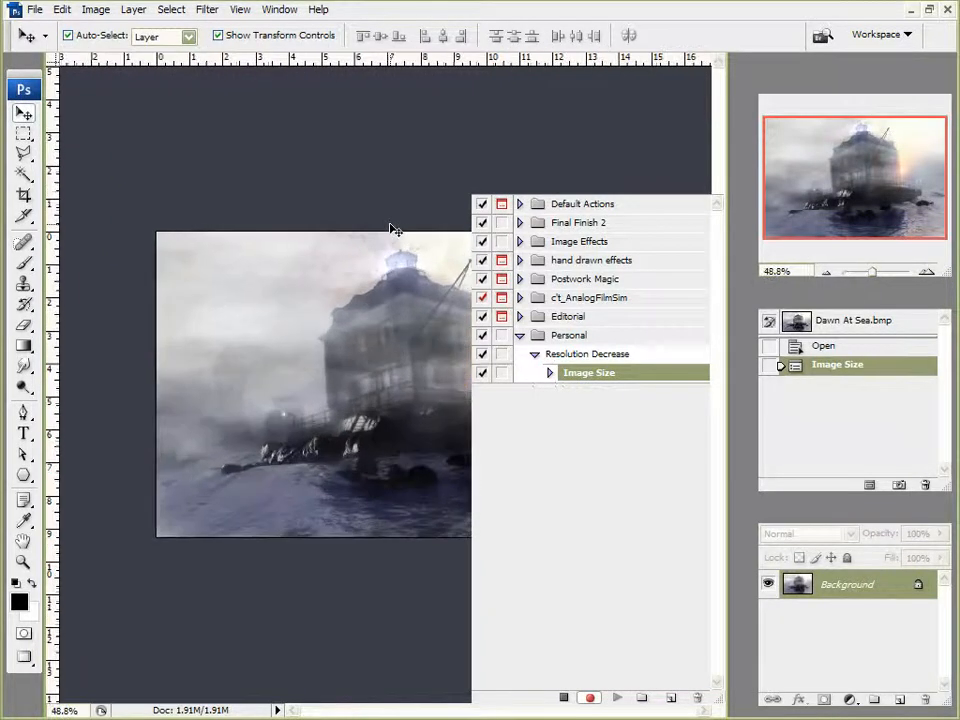
{"action": "left_click", "coordinate": [96, 11]}
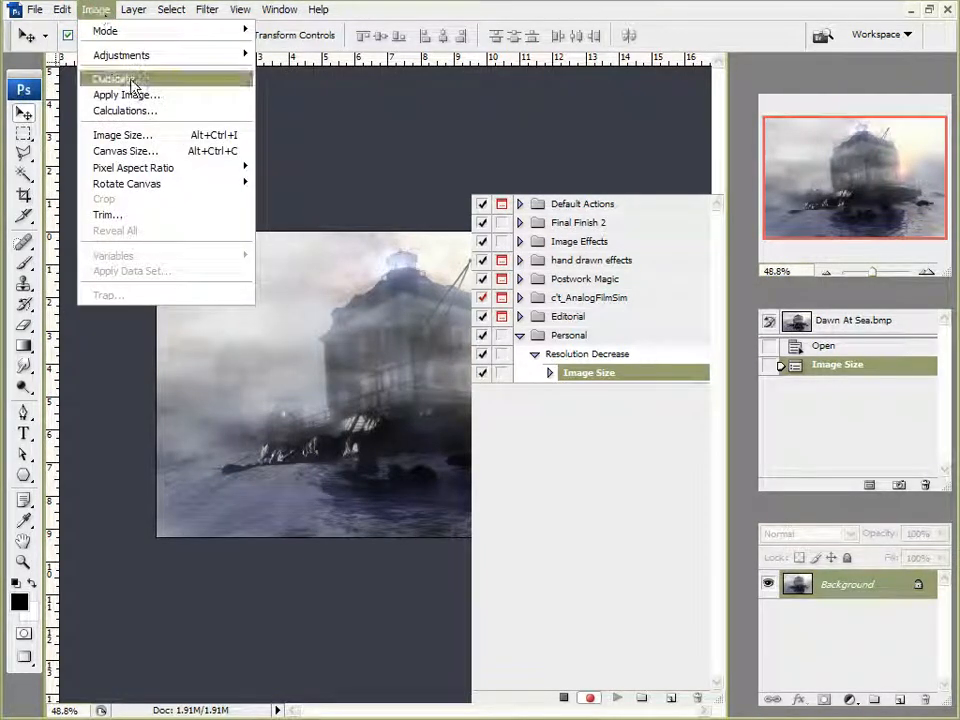
{"action": "mouse_move", "coordinate": [180, 56]}
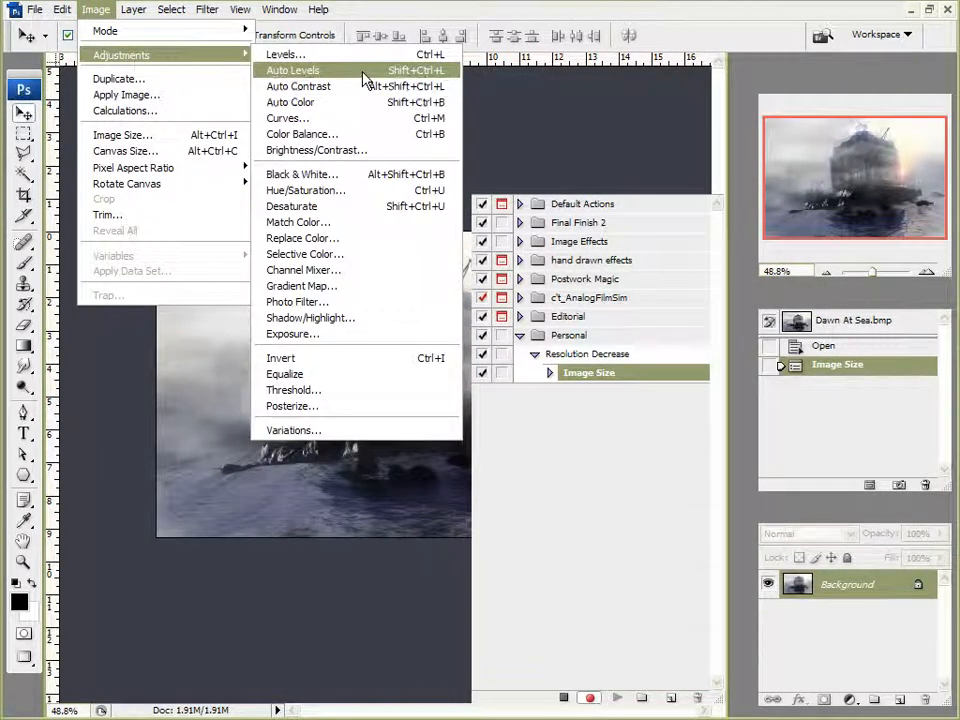
{"action": "left_click", "coordinate": [275, 81]}
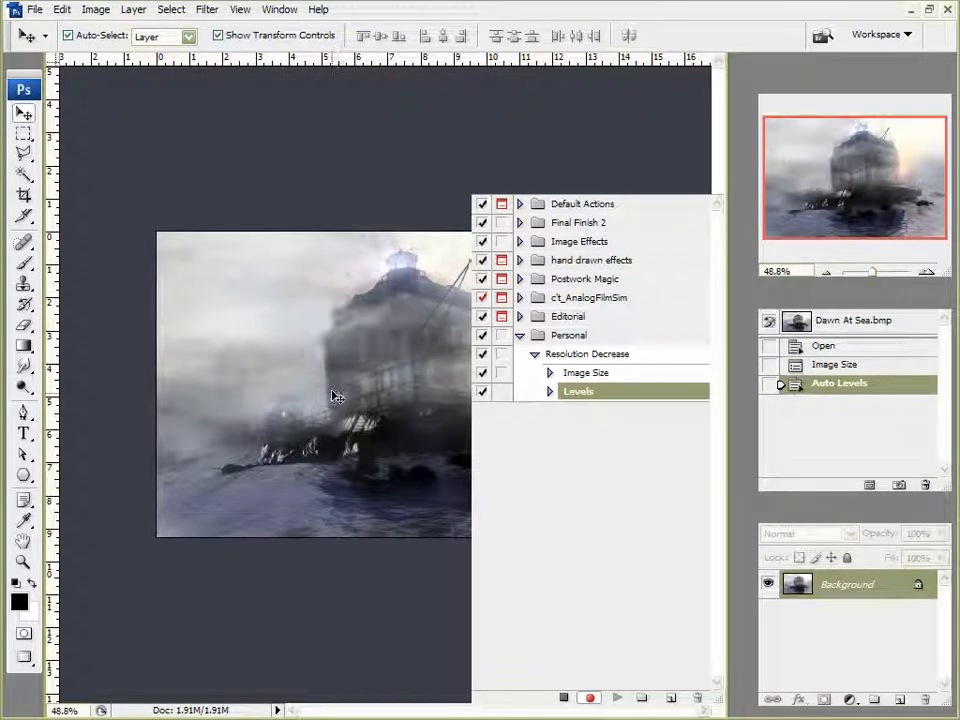
Apply Auto Contrast to the image
{"action": "left_click", "coordinate": [95, 12]}
{"action": "mouse_move", "coordinate": [140, 56]}
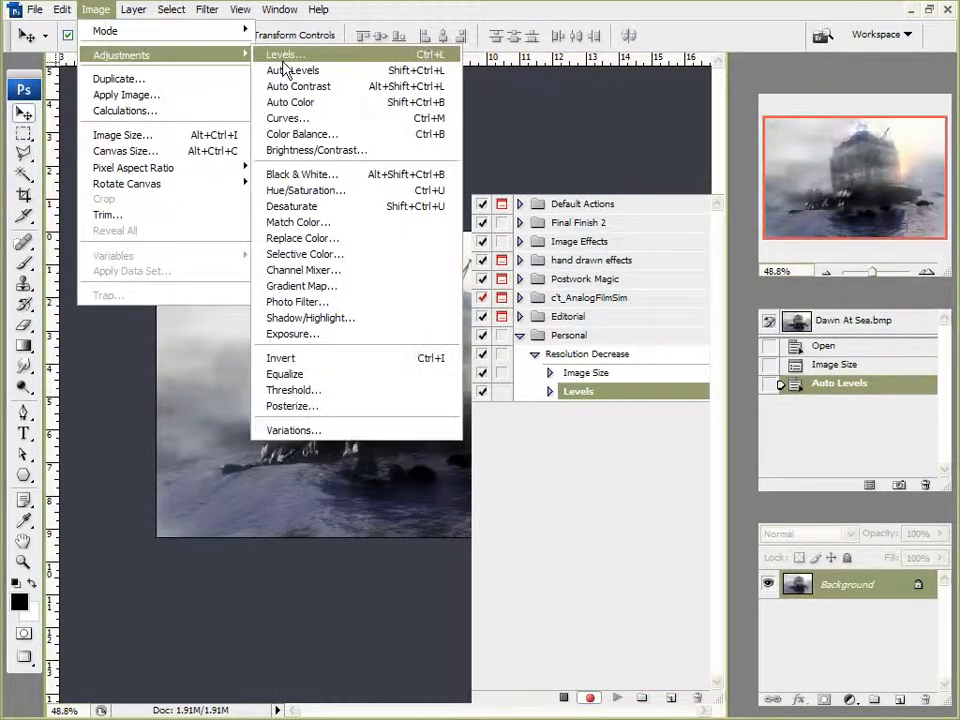
{"action": "left_click", "coordinate": [298, 86]}
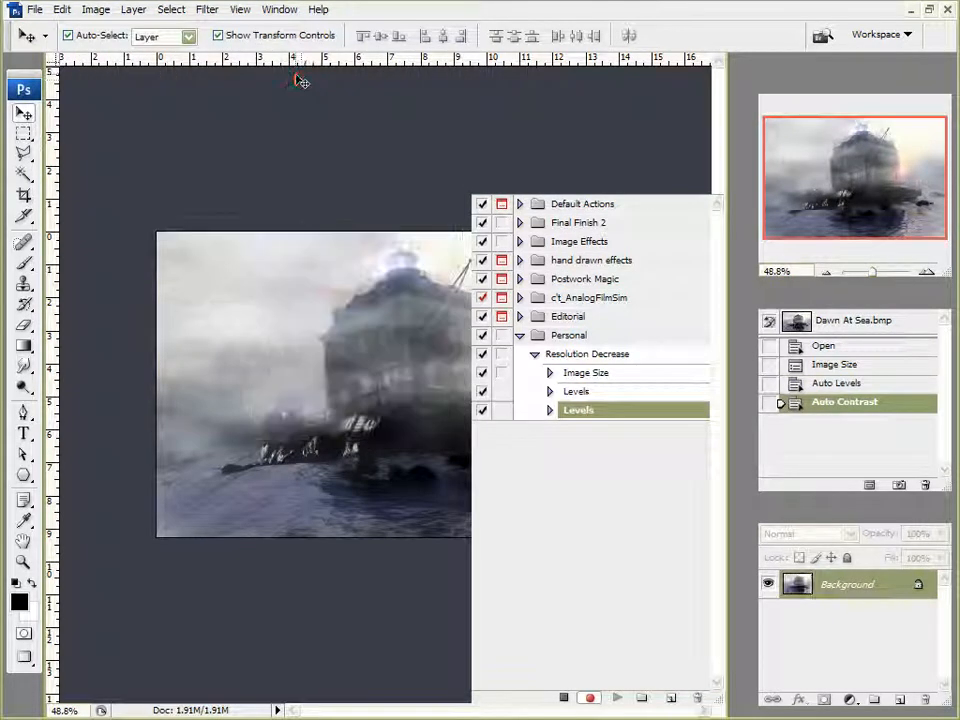
{"action": "left_click", "coordinate": [95, 10]}
{"action": "mouse_move", "coordinate": [105, 56]}
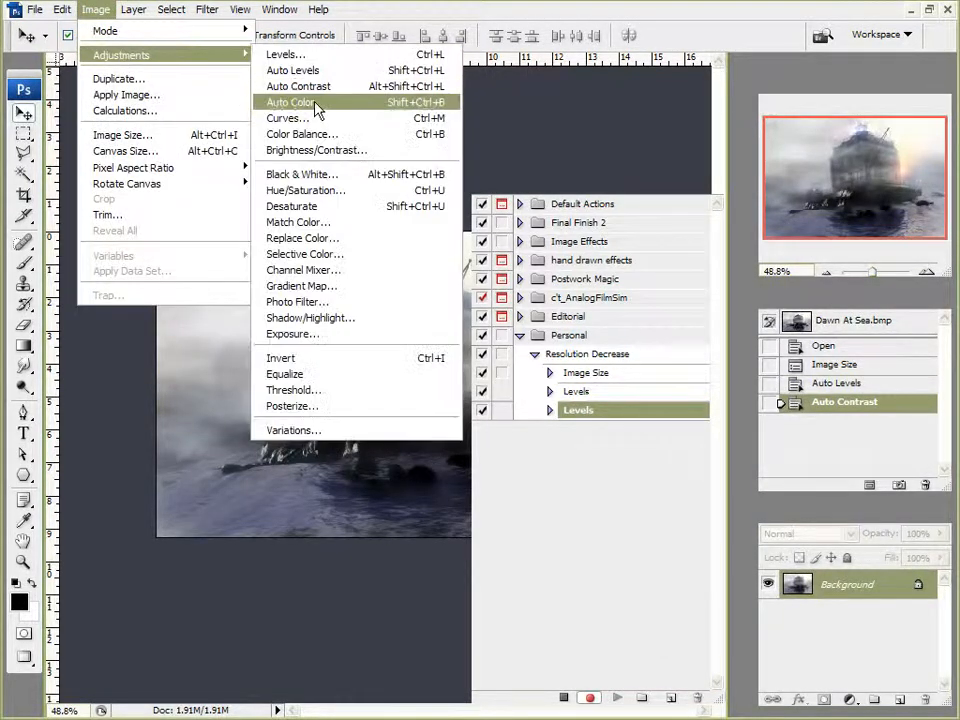
{"action": "left_click", "coordinate": [643, 12]}
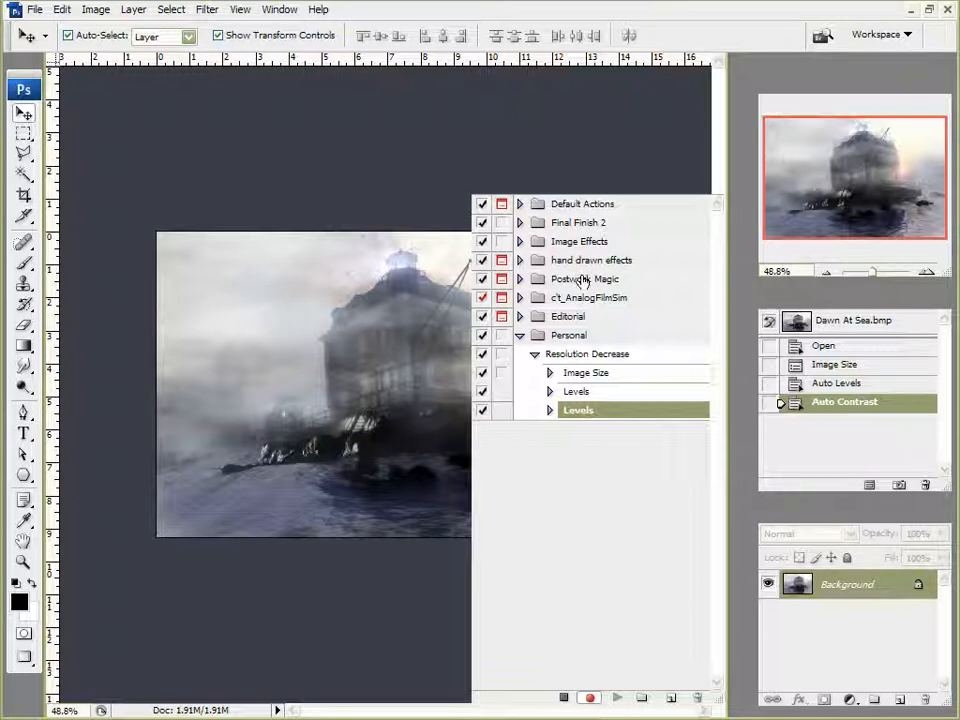
Review the recorded commands inside the Resolution Decrease action
{"action": "left_click", "coordinate": [549, 373]}
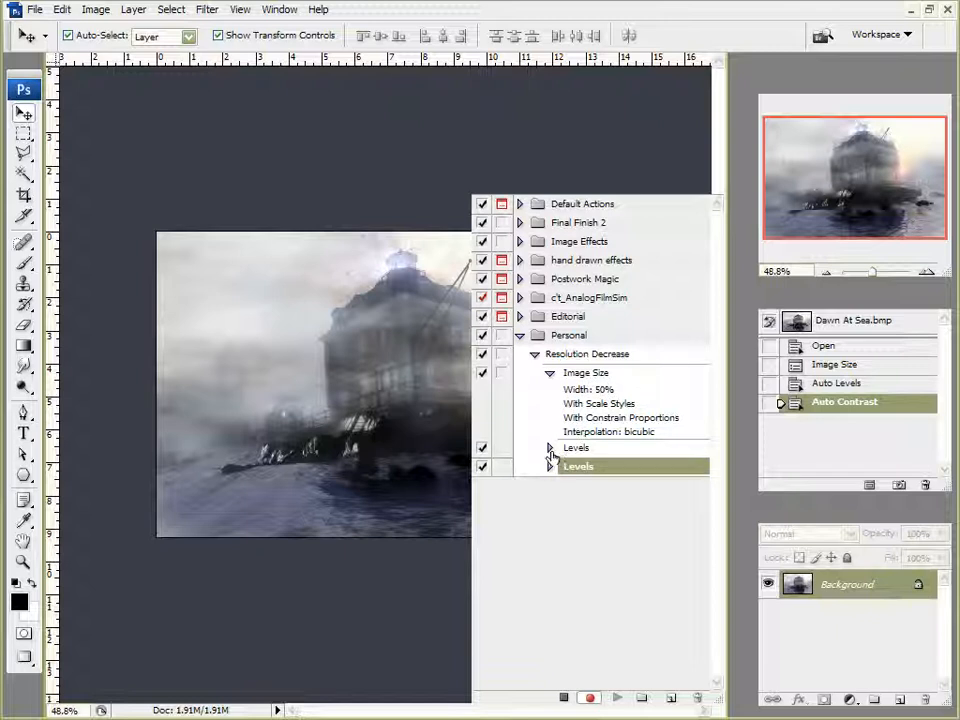
{"action": "left_click", "coordinate": [549, 449]}
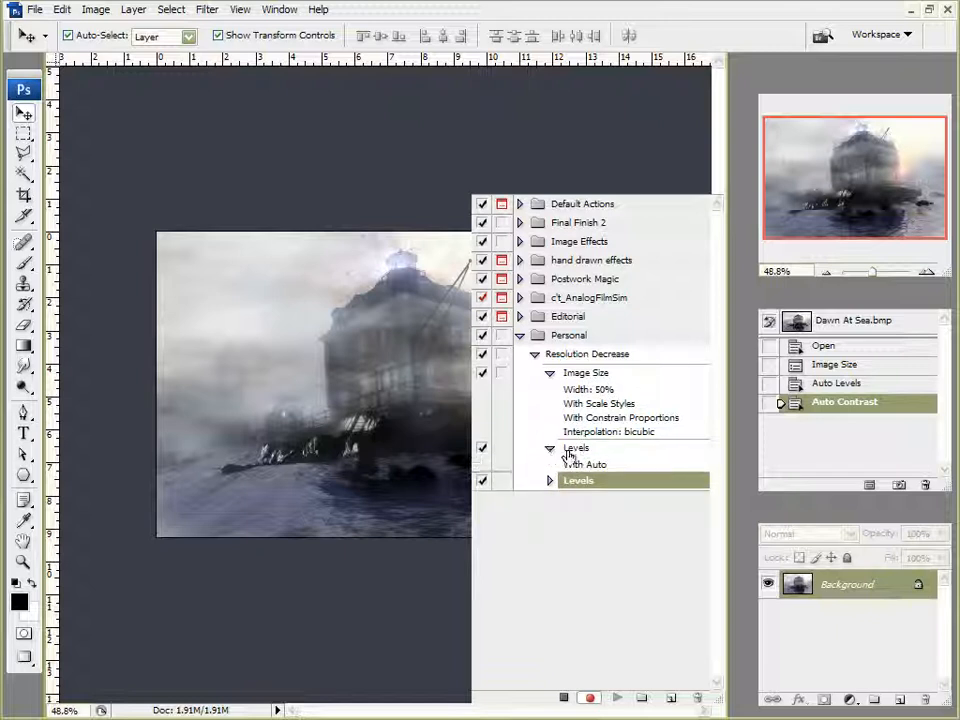
{"action": "left_click", "coordinate": [549, 481]}
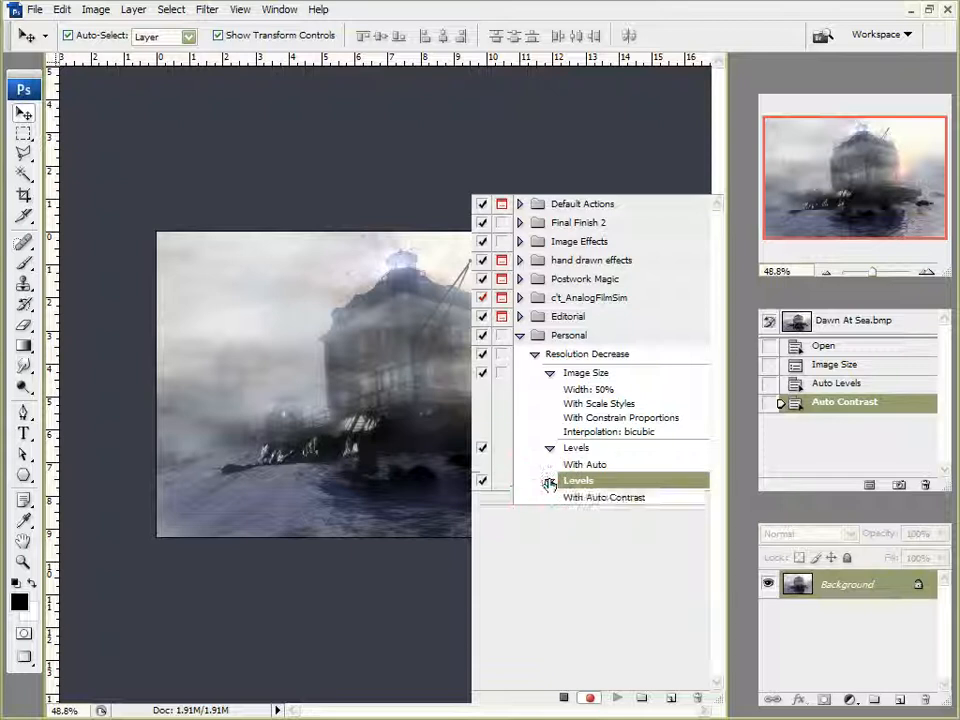
{"action": "left_click", "coordinate": [549, 481]}
{"action": "left_click", "coordinate": [549, 447]}
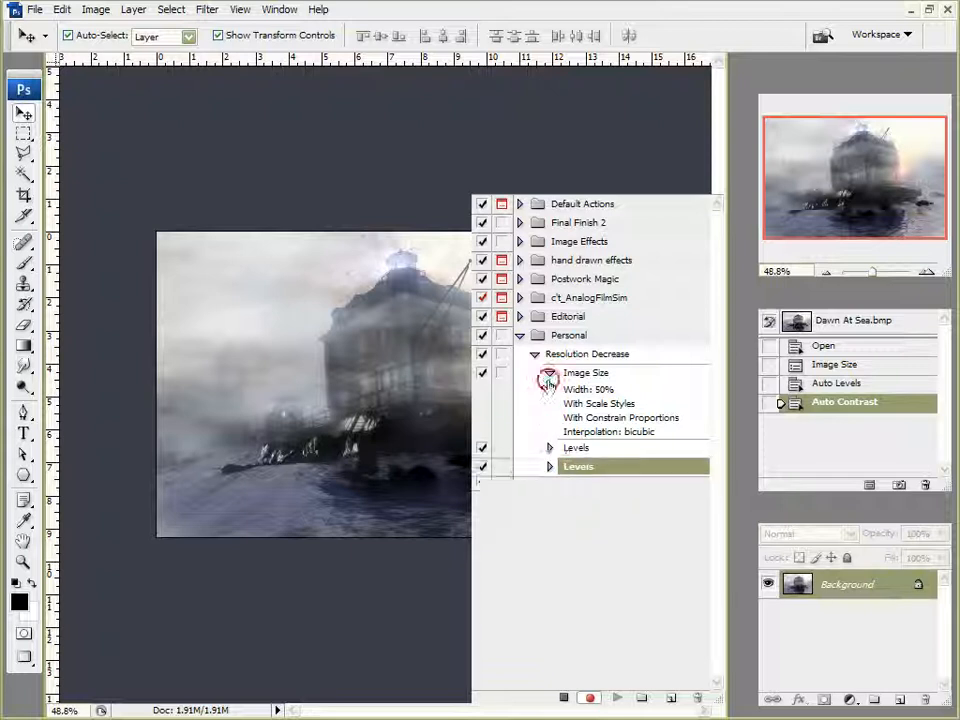
{"action": "left_click", "coordinate": [549, 372]}
{"action": "left_click", "coordinate": [535, 354]}
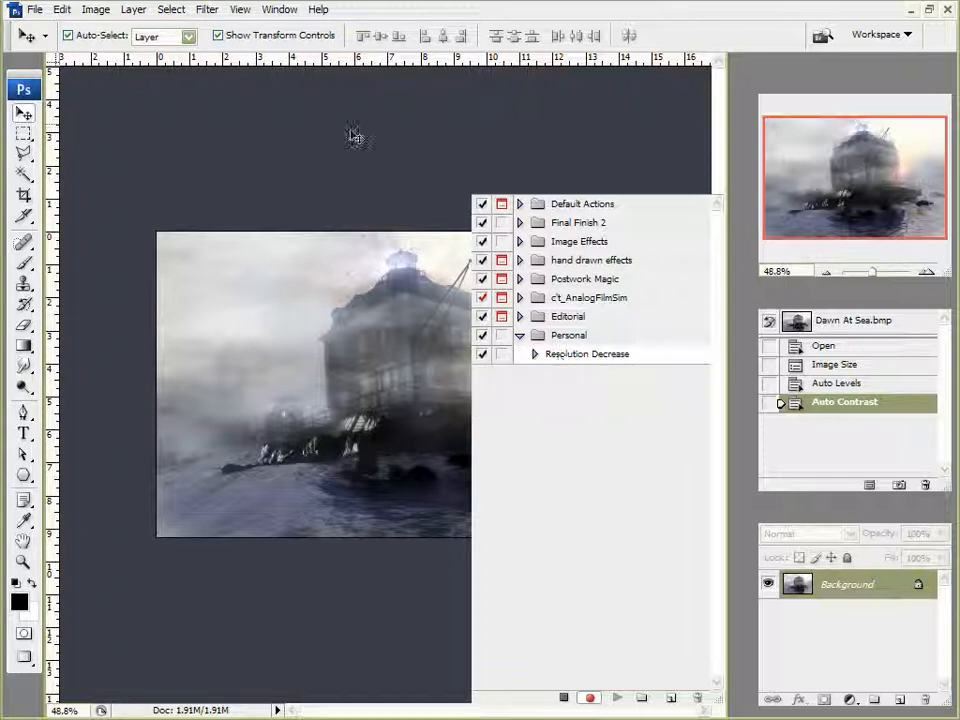
Save the image as a JPEG in the Send to Mom or Web folder at quality 12, Maximum
{"action": "left_click", "coordinate": [34, 9]}
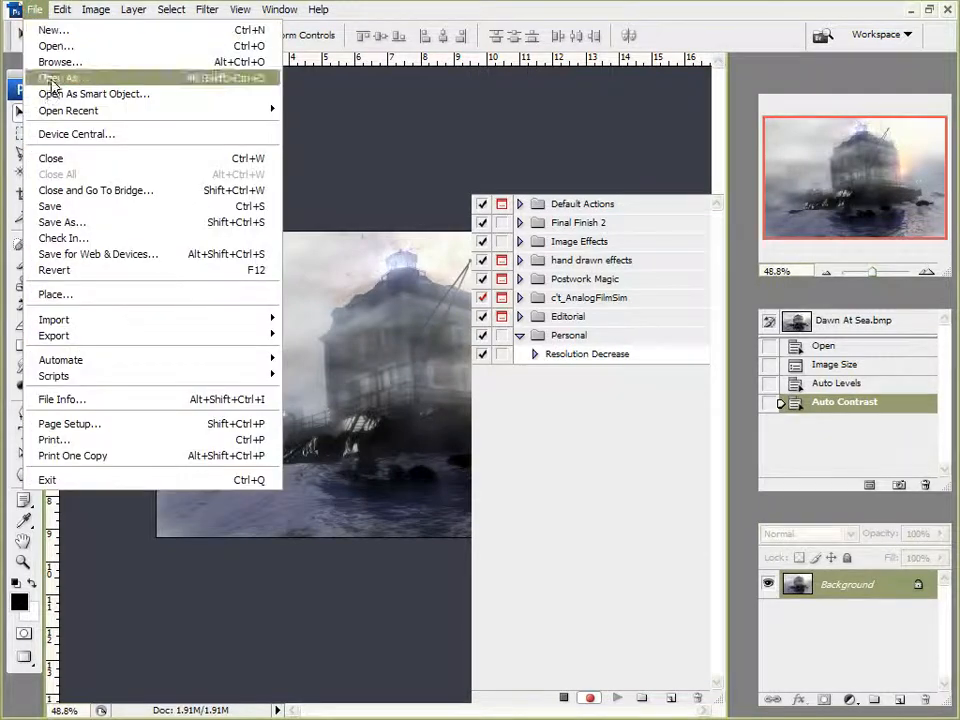
{"action": "left_click", "coordinate": [81, 222]}
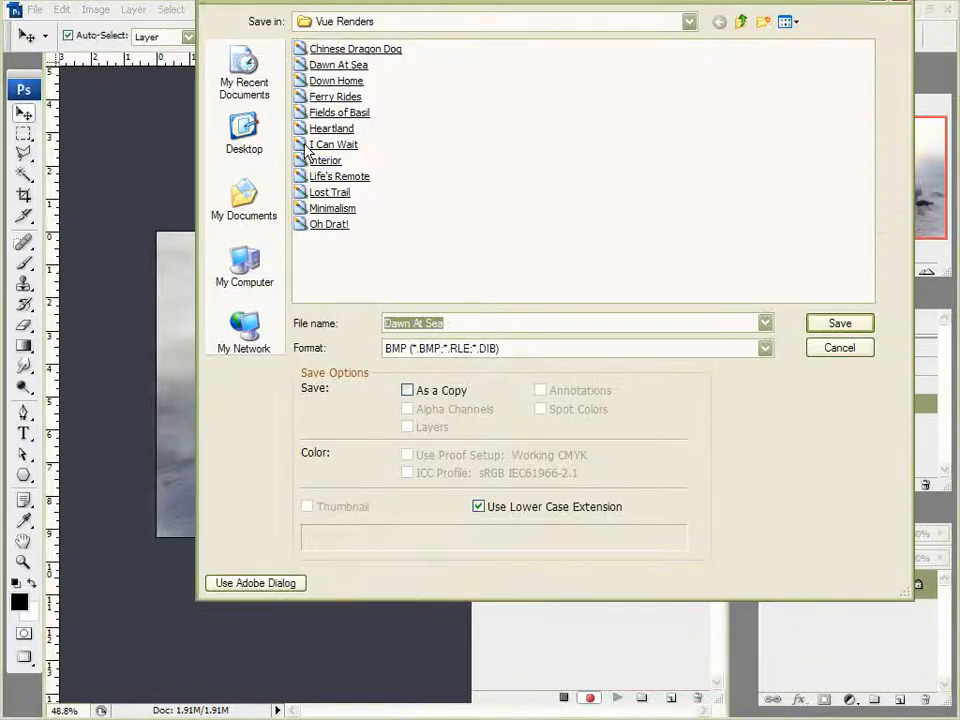
{"action": "left_click", "coordinate": [243, 126]}
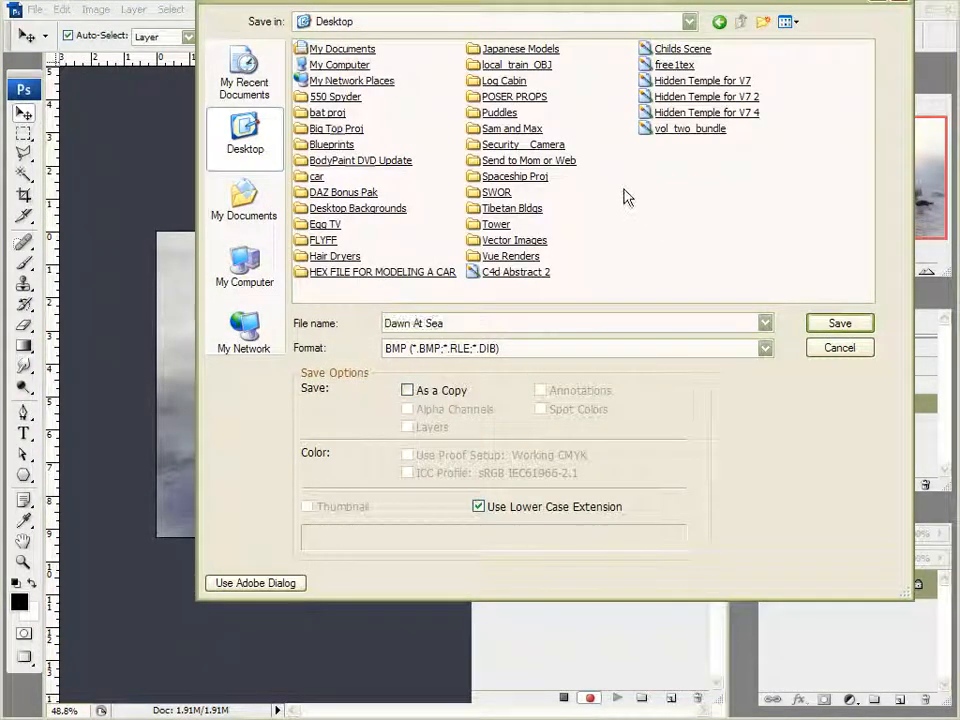
{"action": "left_click", "coordinate": [560, 162]}
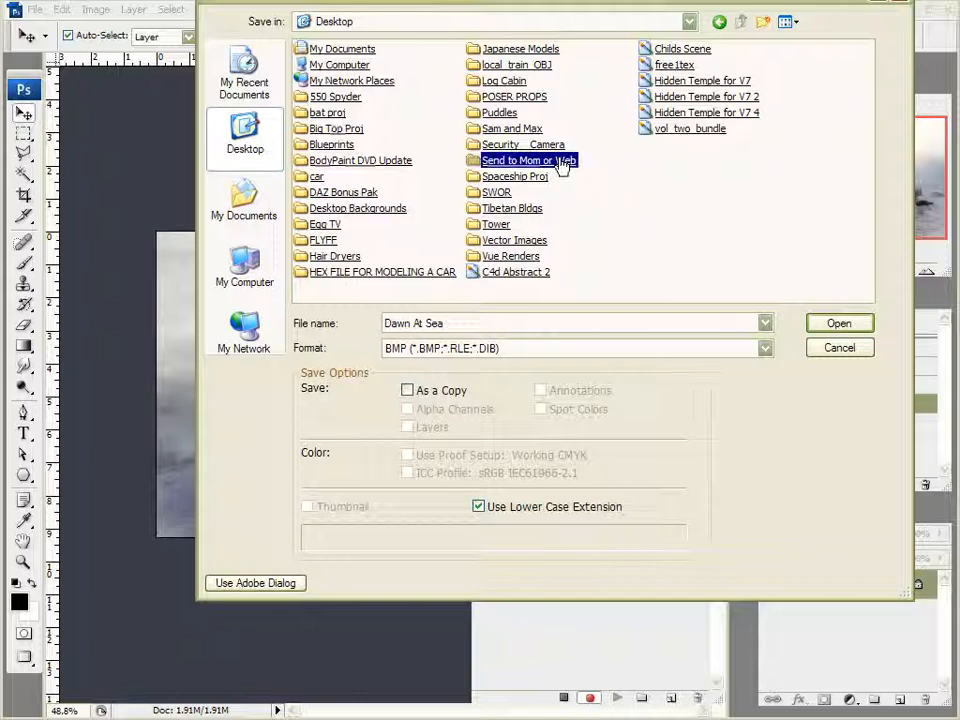
{"action": "double_click", "coordinate": [562, 163]}
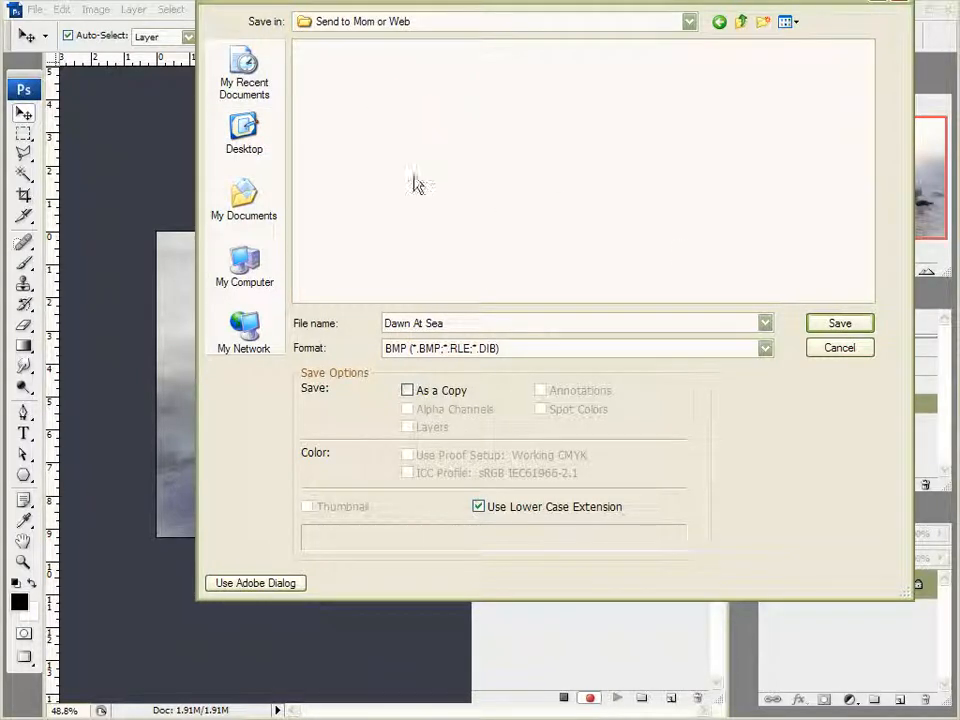
{"action": "left_click", "coordinate": [469, 350]}
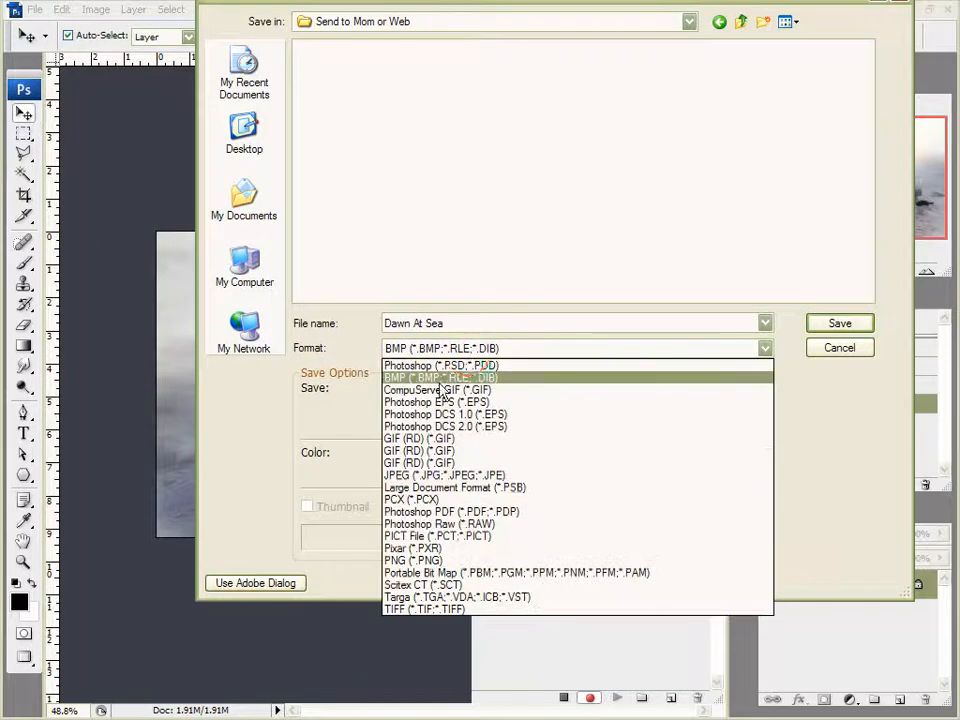
{"action": "left_click", "coordinate": [440, 477]}
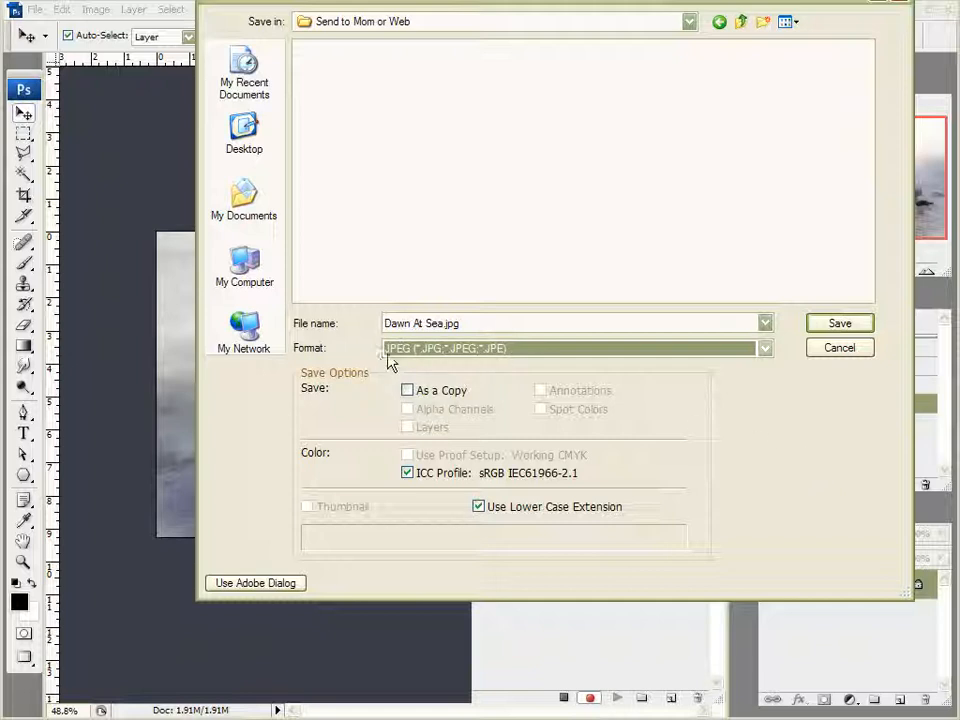
{"action": "left_click", "coordinate": [836, 328]}
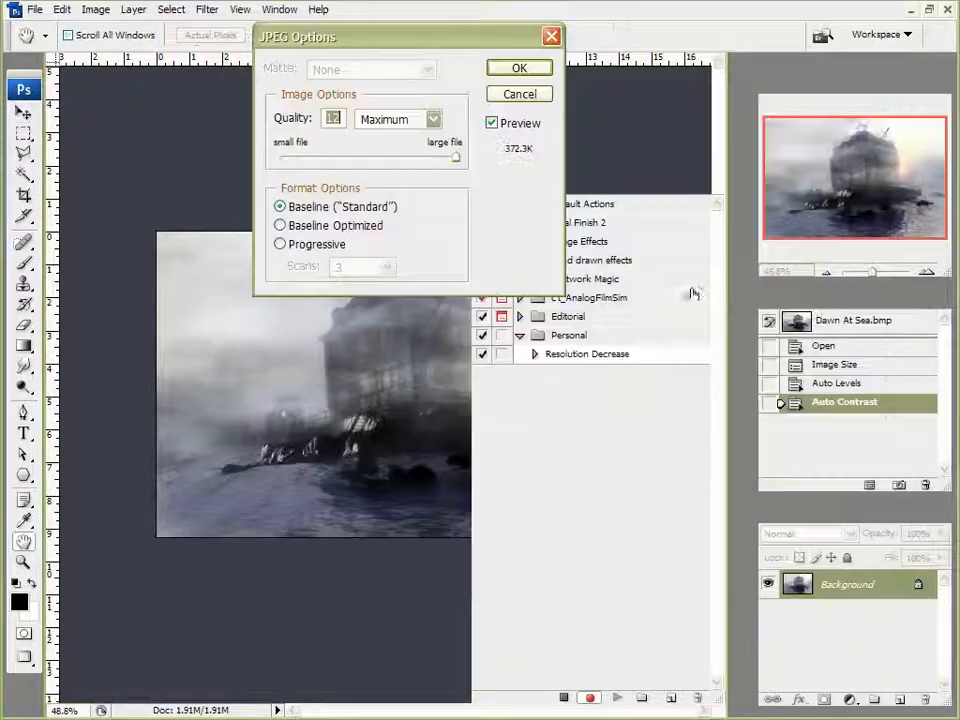
{"action": "left_click_drag", "start_coordinate": [356, 156], "coordinate": [479, 170]}
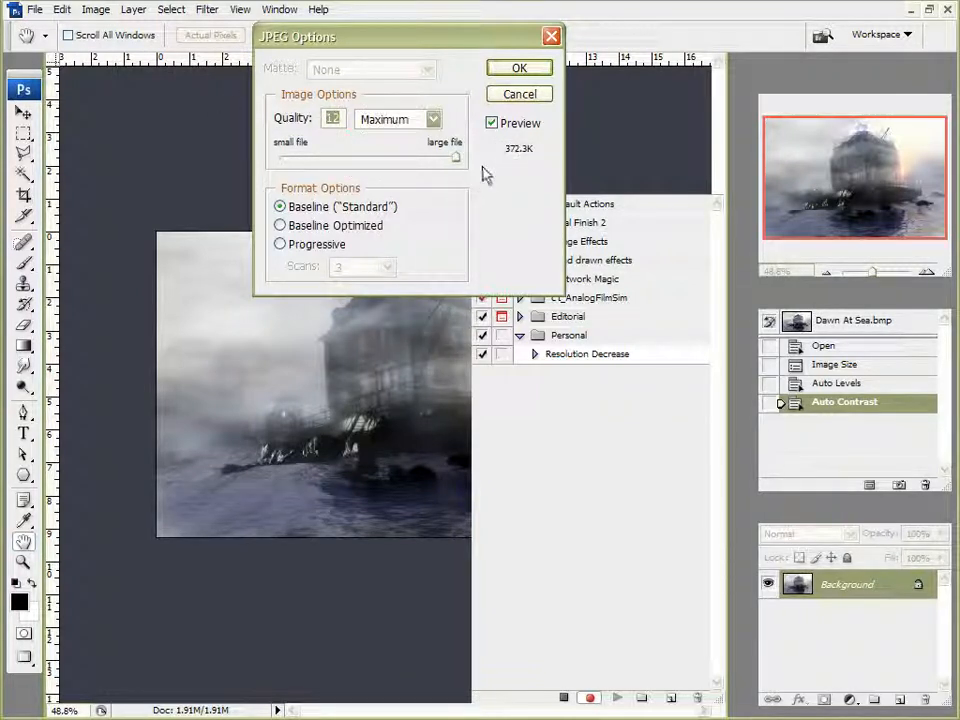
{"action": "left_click", "coordinate": [512, 72]}
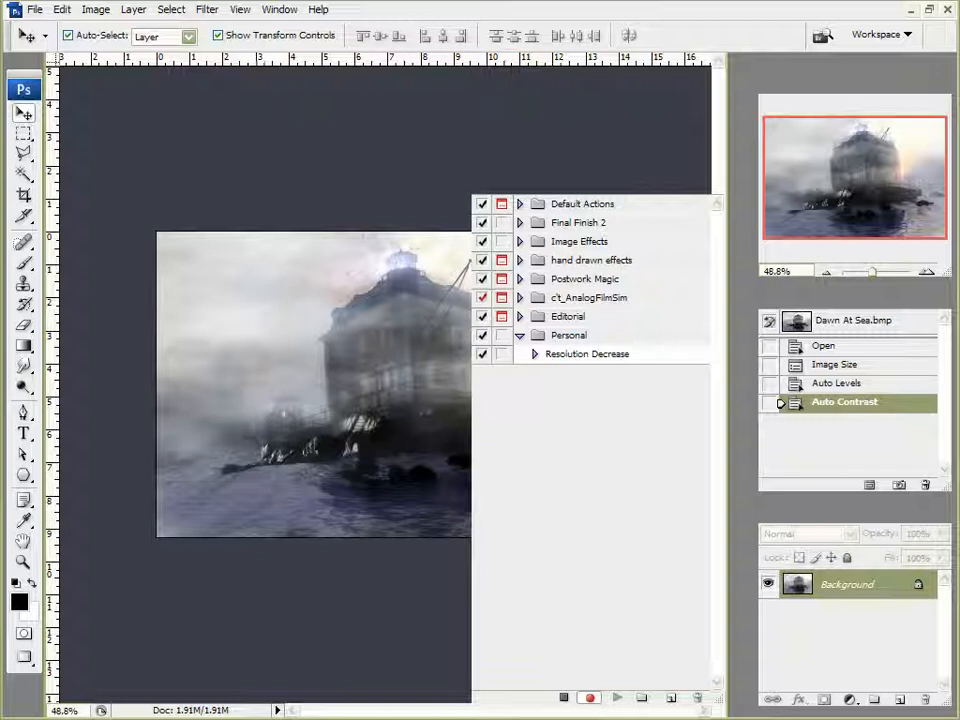
Quit Photoshop and open the Vue Renders folder from the desktop
{"action": "key", "text": "ctrl+q"}
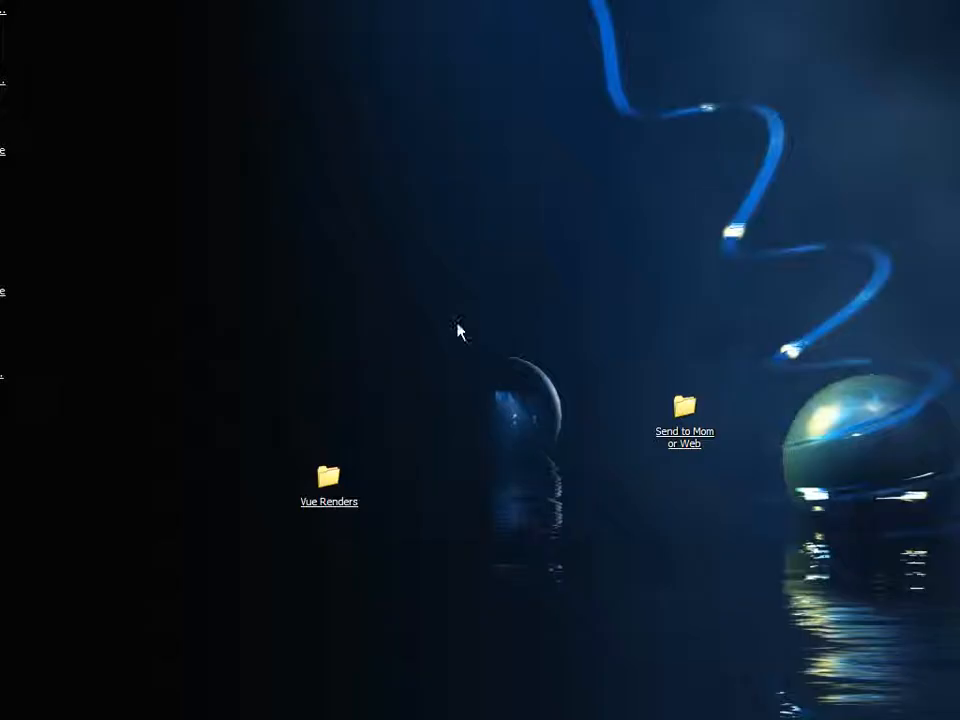
{"action": "left_click", "coordinate": [330, 480]}
{"action": "double_click", "coordinate": [332, 482]}
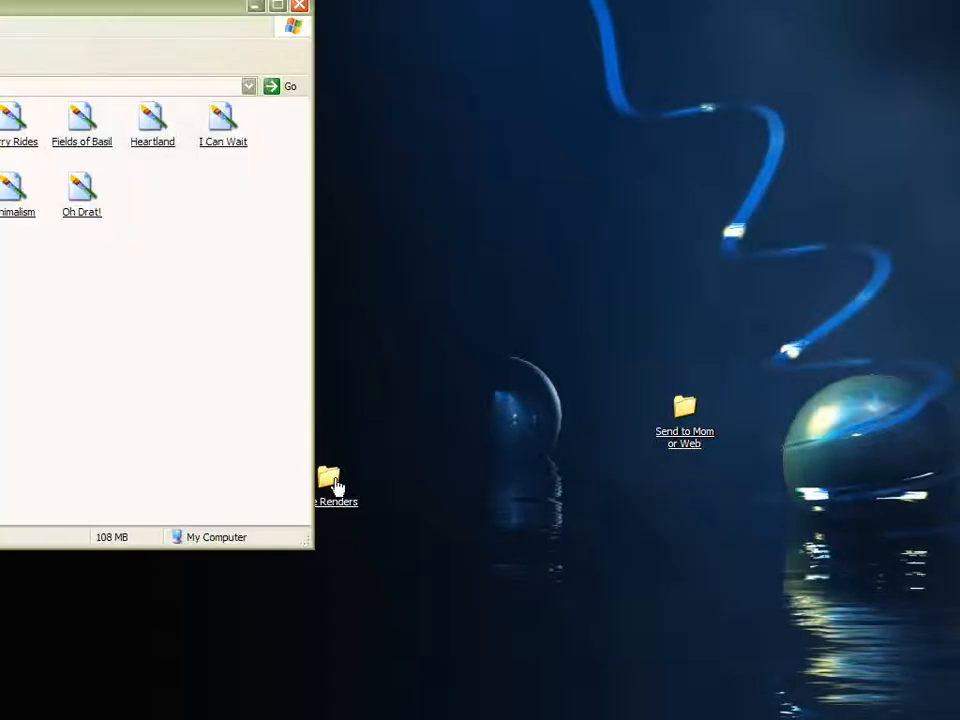
{"action": "left_click_drag", "start_coordinate": [166, 10], "coordinate": [646, 49]}
{"action": "left_click", "coordinate": [692, 343]}
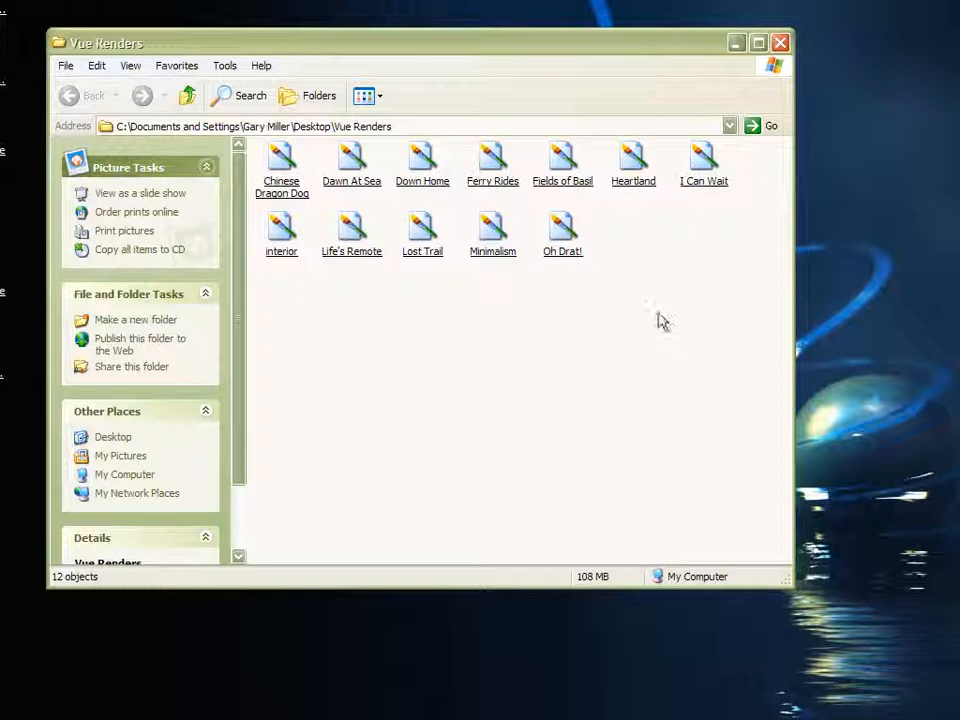
{"action": "mouse_move", "coordinate": [277, 188]}
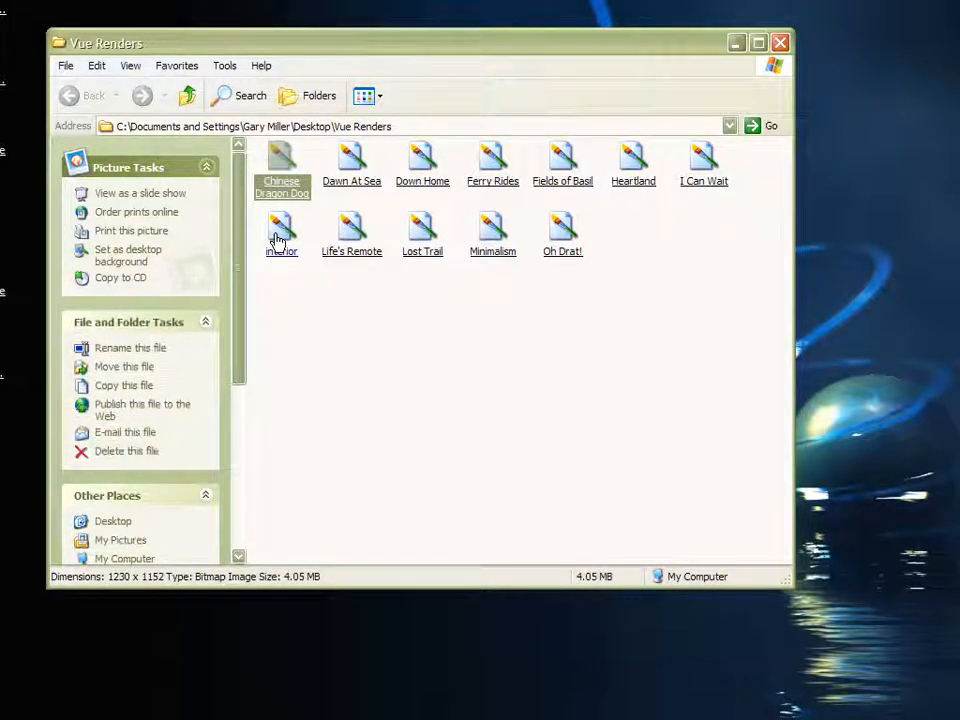
Start creating a droplet and save it on the Desktop as Resolution Decrease Droplet
{"action": "mouse_move", "coordinate": [278, 240]}
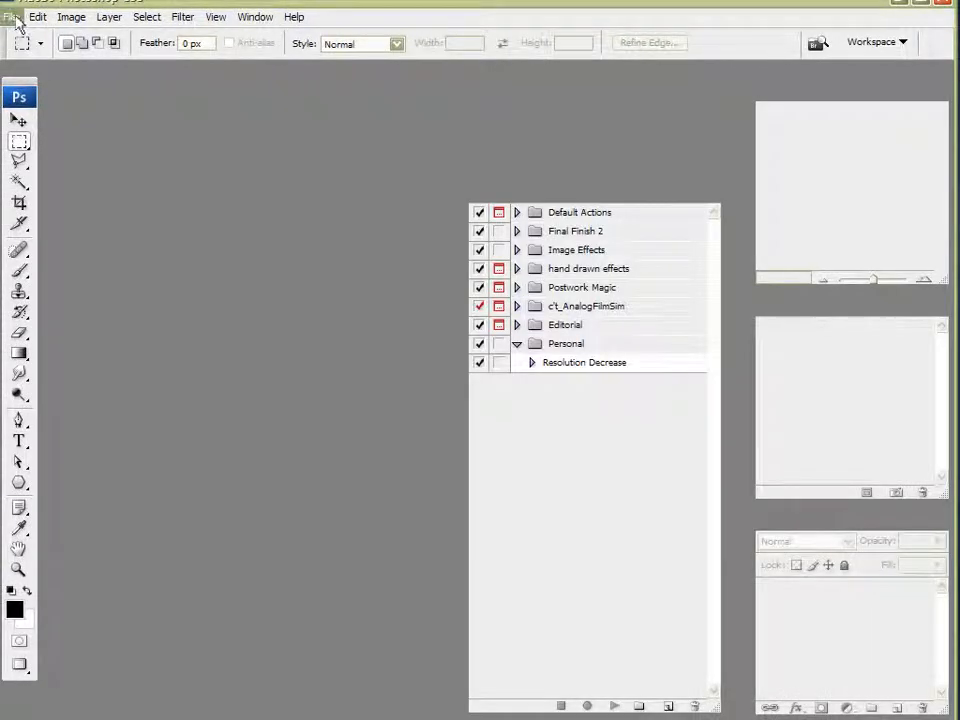
{"action": "left_click", "coordinate": [12, 17]}
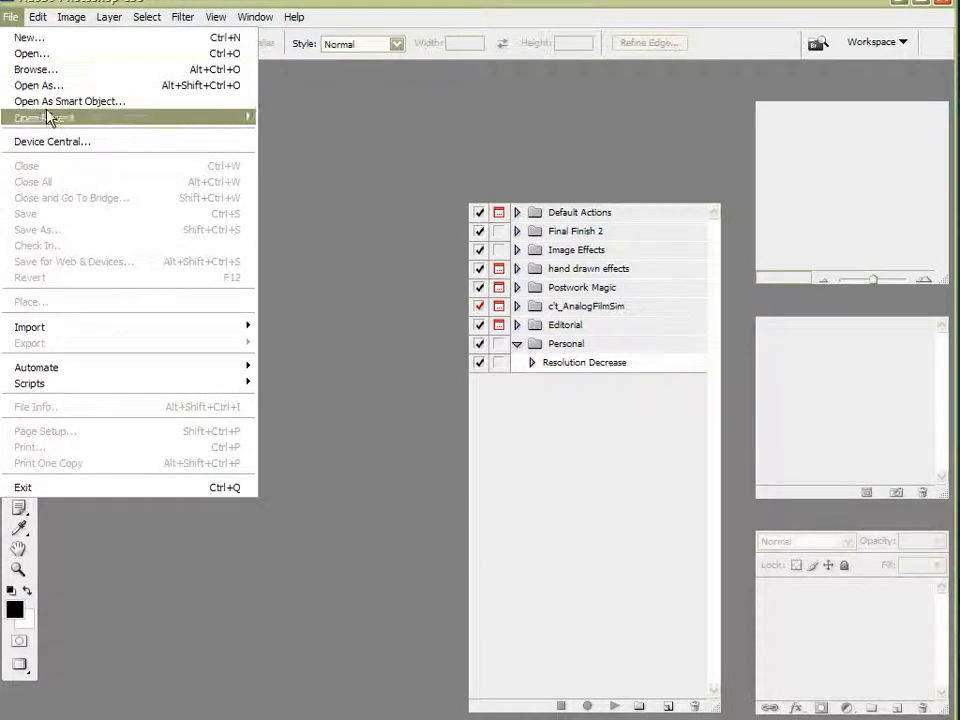
{"action": "mouse_move", "coordinate": [72, 379]}
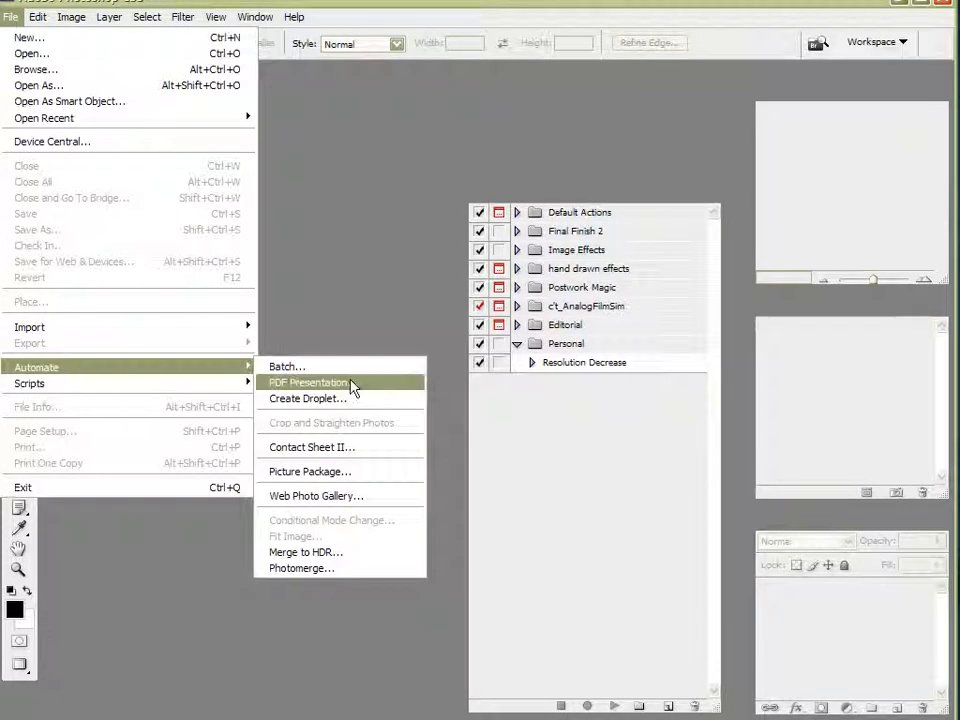
{"action": "left_click", "coordinate": [287, 401]}
{"action": "left_click_drag", "start_coordinate": [175, 92], "coordinate": [258, 107]}
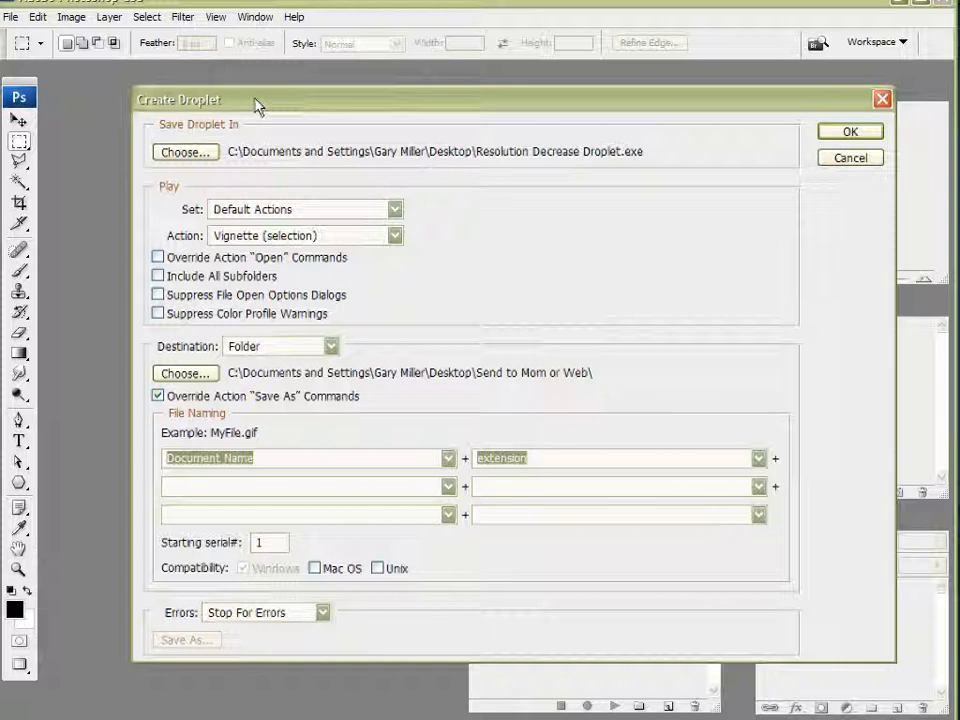
{"action": "left_click", "coordinate": [186, 152]}
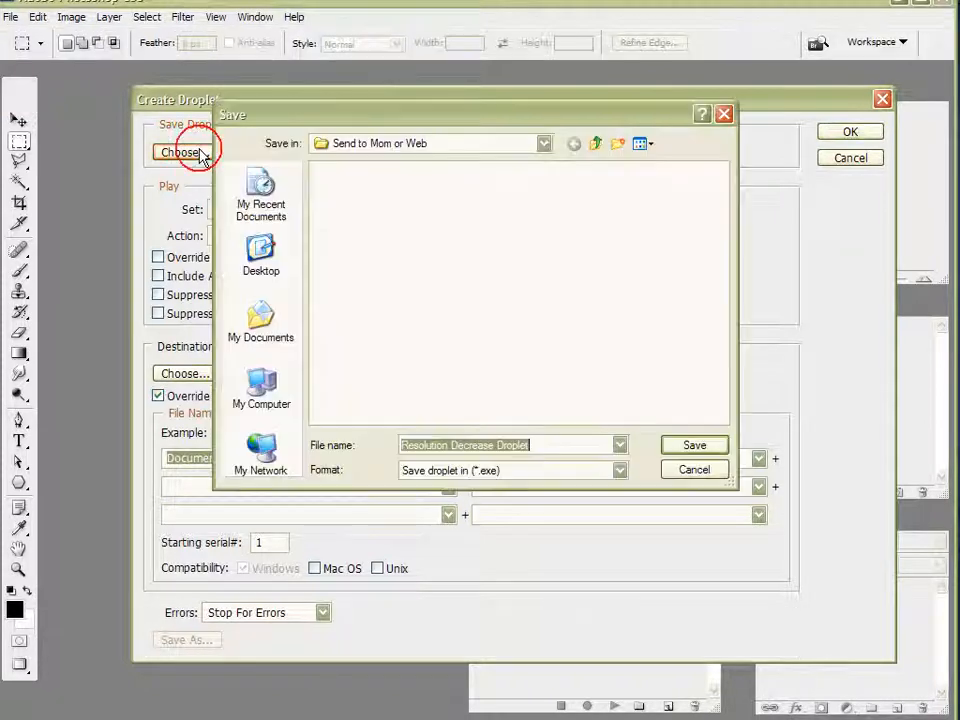
{"action": "left_click", "coordinate": [261, 252]}
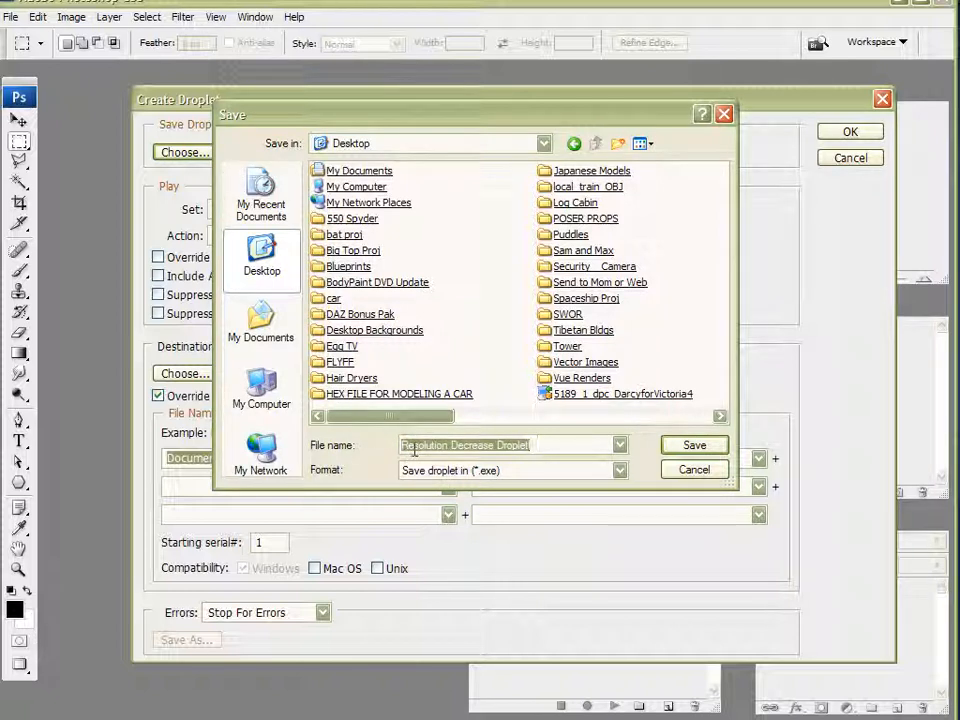
{"action": "left_click", "coordinate": [705, 450]}
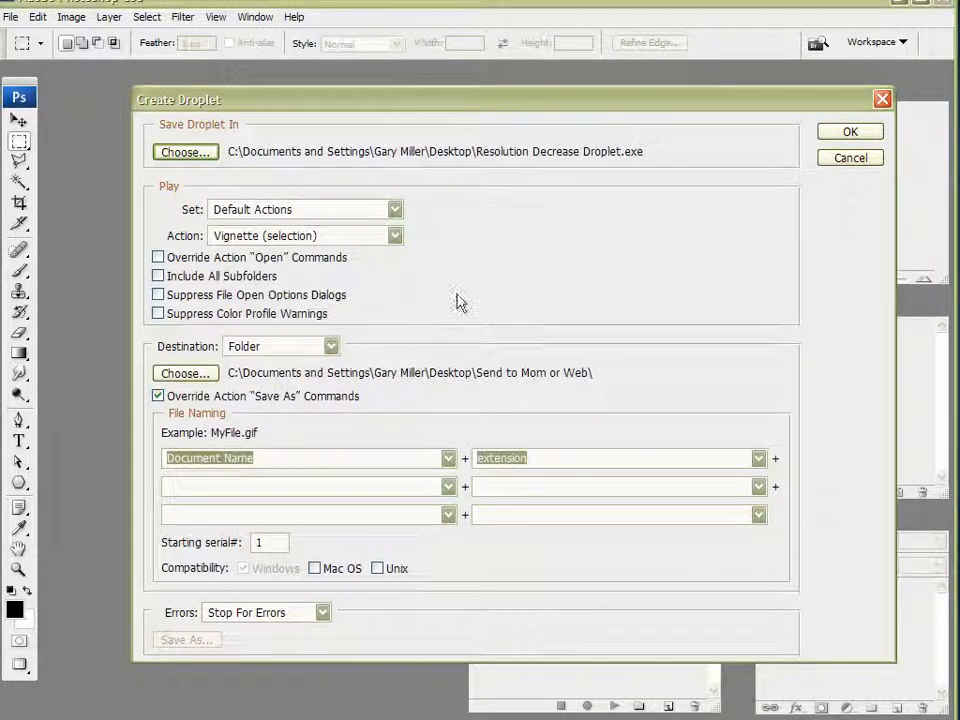
Set the droplet to play the Resolution Decrease action from the Personal set
{"action": "left_click", "coordinate": [291, 213]}
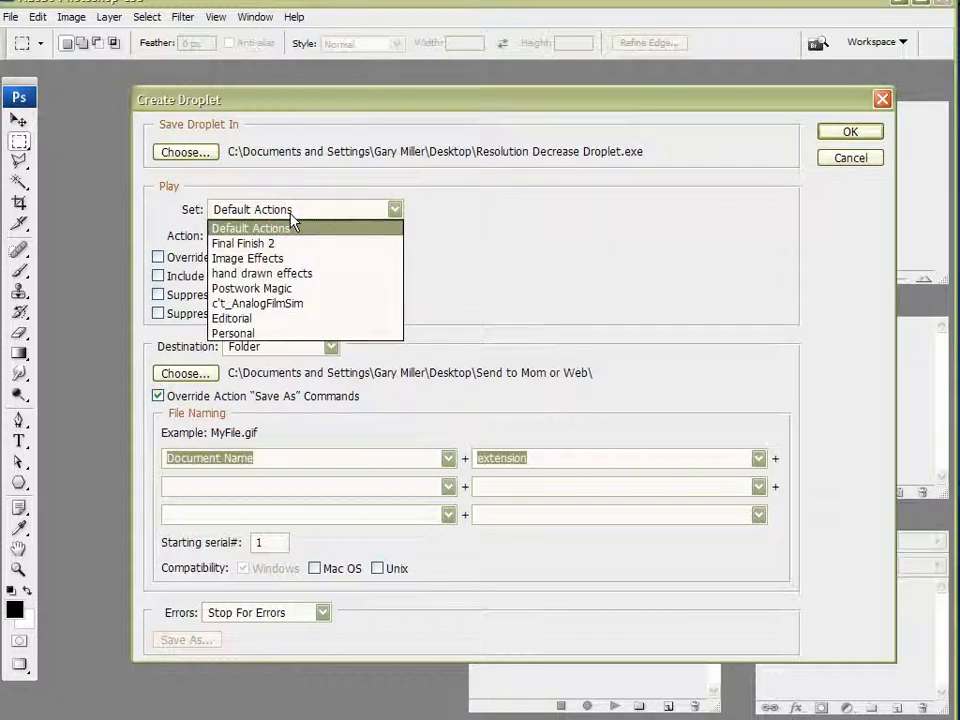
{"action": "left_click", "coordinate": [216, 333]}
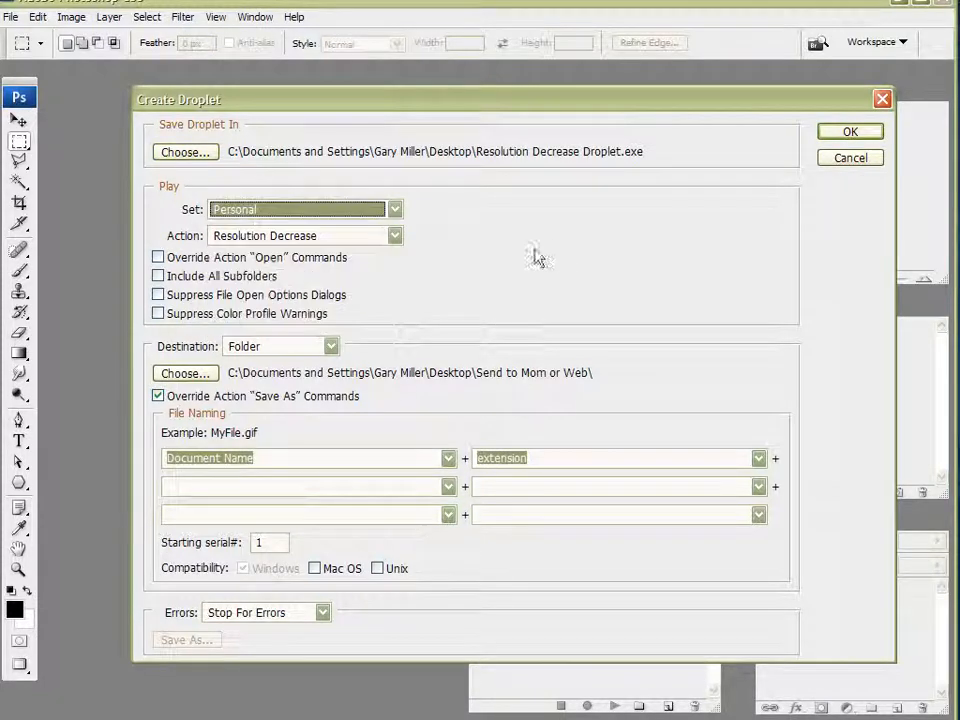
{"action": "left_click", "coordinate": [249, 247]}
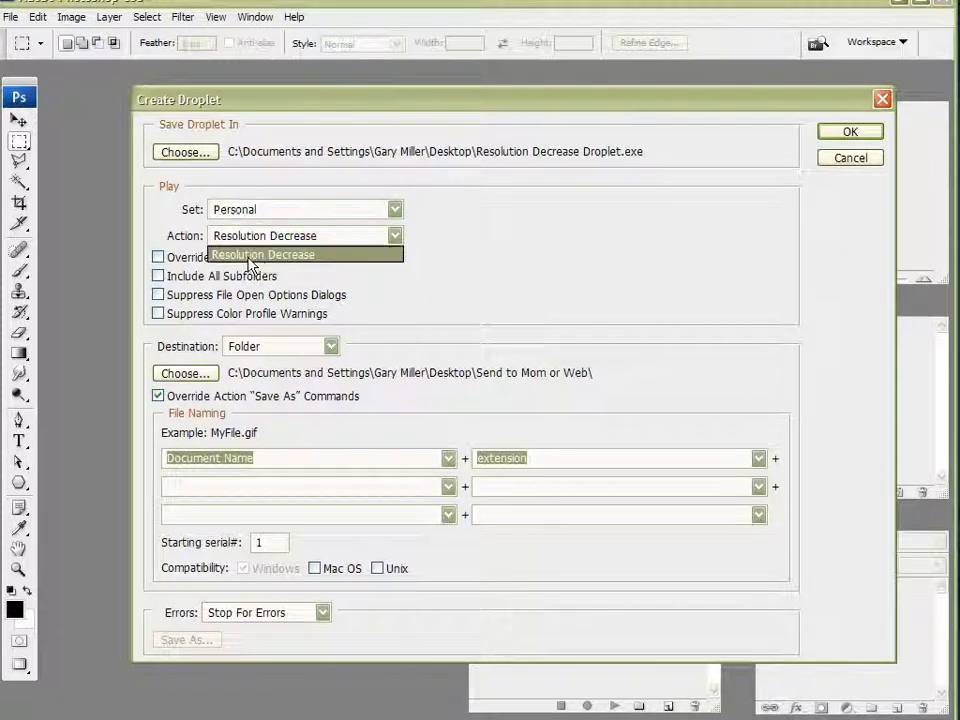
{"action": "left_click", "coordinate": [249, 258]}
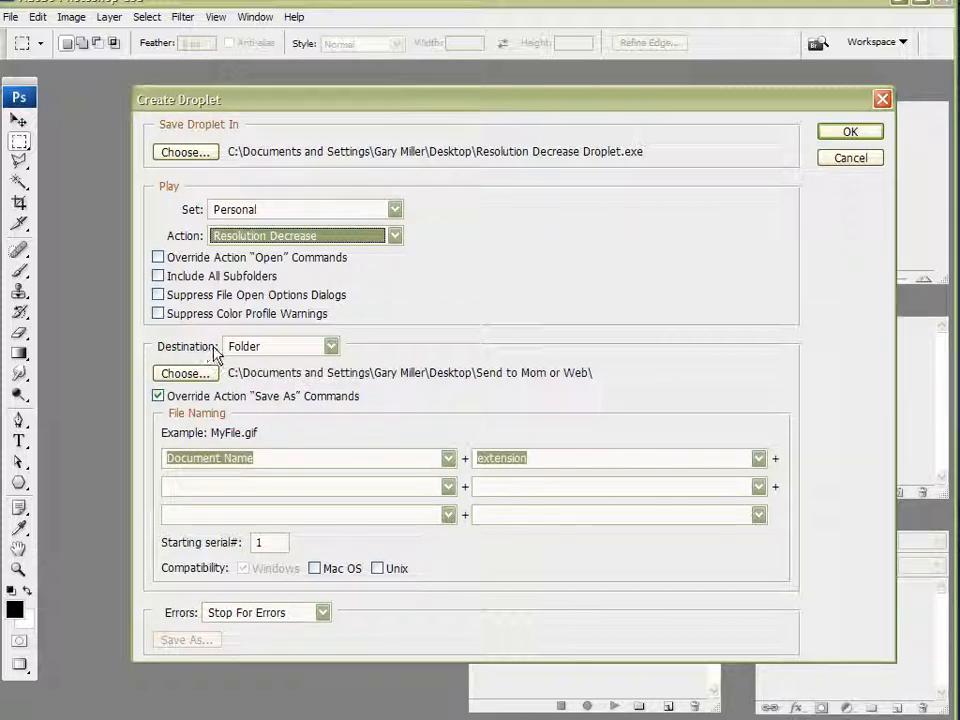
Choose the Send to Mom or Web folder as the droplet's destination folder and create the droplet
{"action": "left_click", "coordinate": [272, 347]}
{"action": "left_click", "coordinate": [268, 351]}
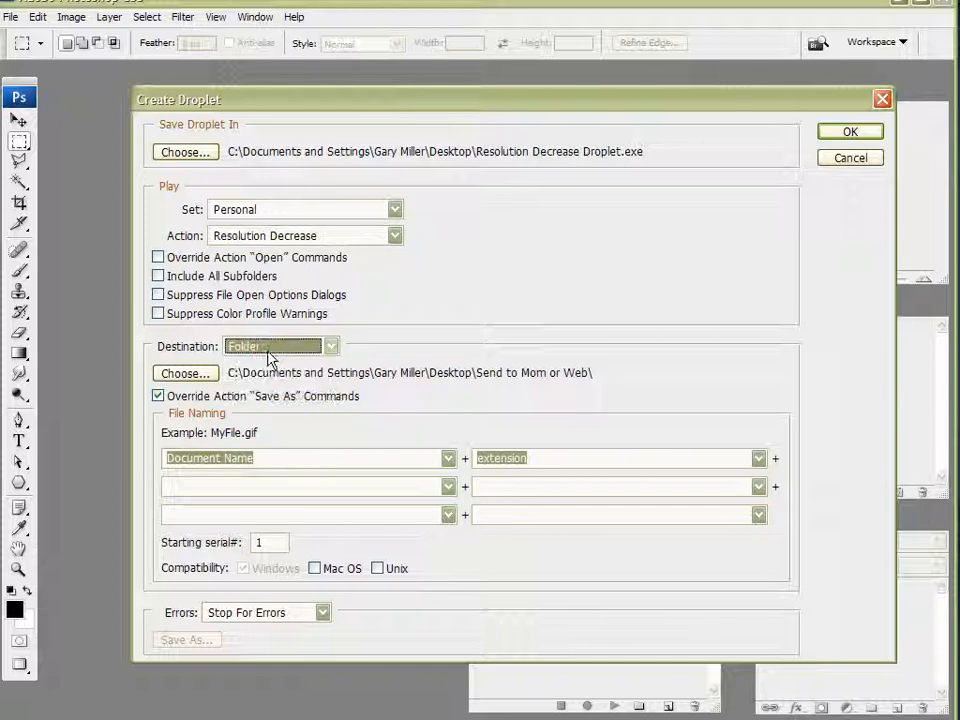
{"action": "left_click", "coordinate": [186, 373]}
{"action": "left_click_drag", "start_coordinate": [578, 292], "coordinate": [583, 386]}
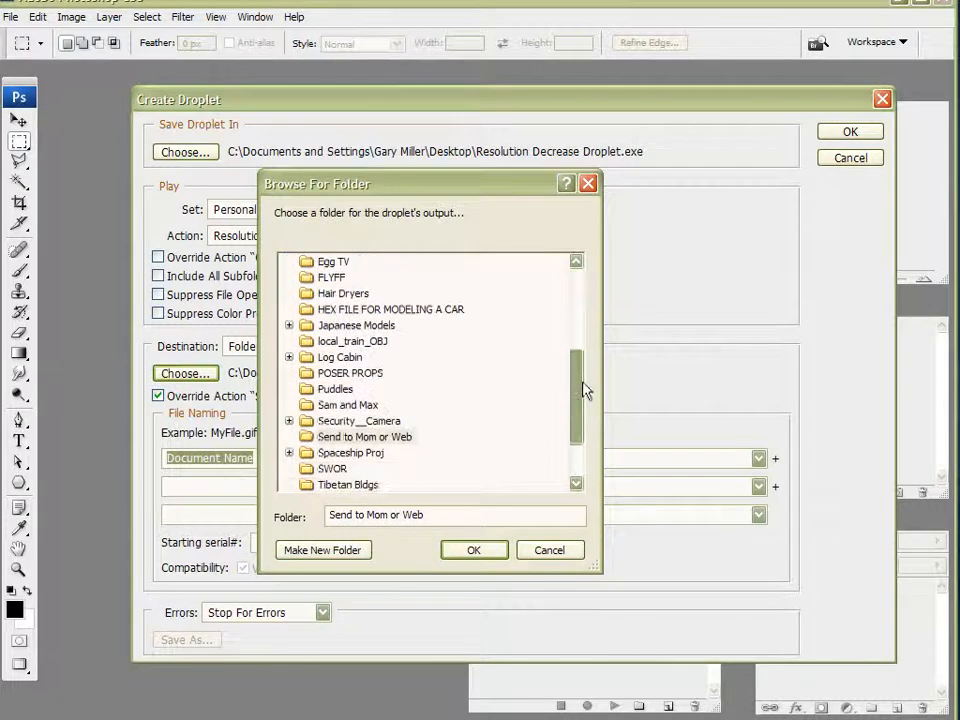
{"action": "left_click", "coordinate": [366, 438]}
{"action": "left_click", "coordinate": [474, 552]}
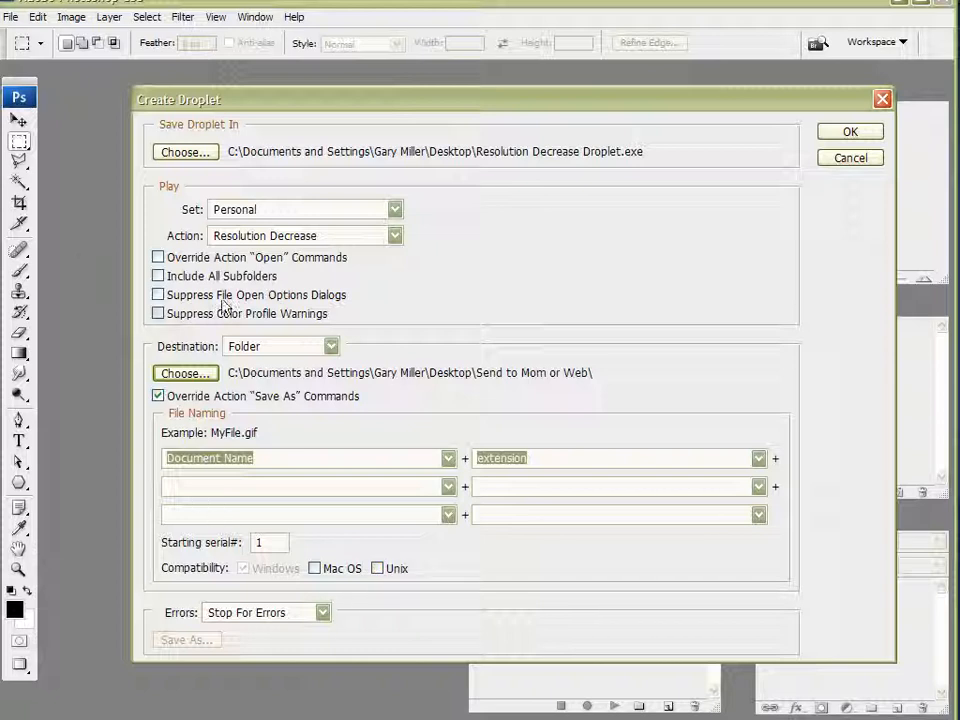
{"action": "left_click", "coordinate": [848, 133]}
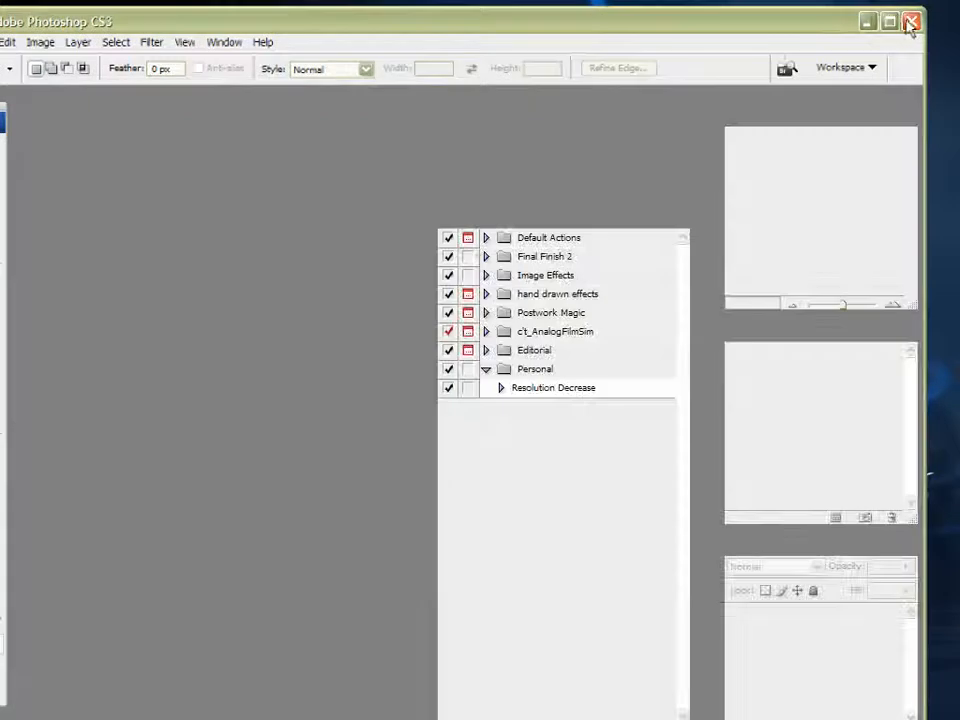
Quit Photoshop and minimize the Vue Renders window
{"action": "left_click", "coordinate": [942, 3]}
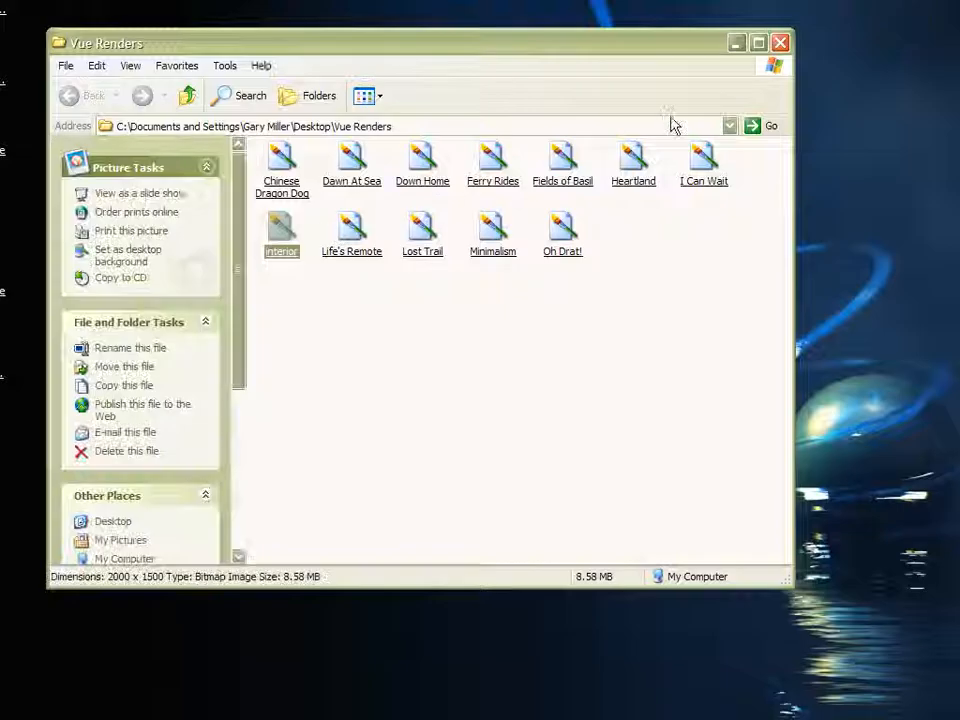
{"action": "left_click", "coordinate": [737, 43]}
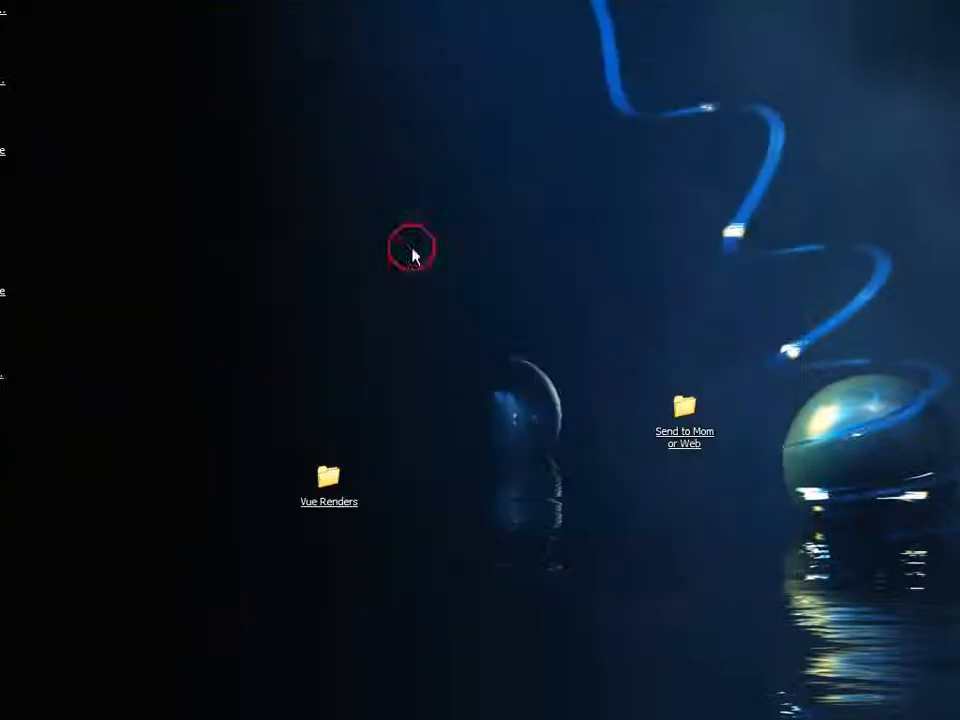
{"action": "left_click", "coordinate": [381, 364]}
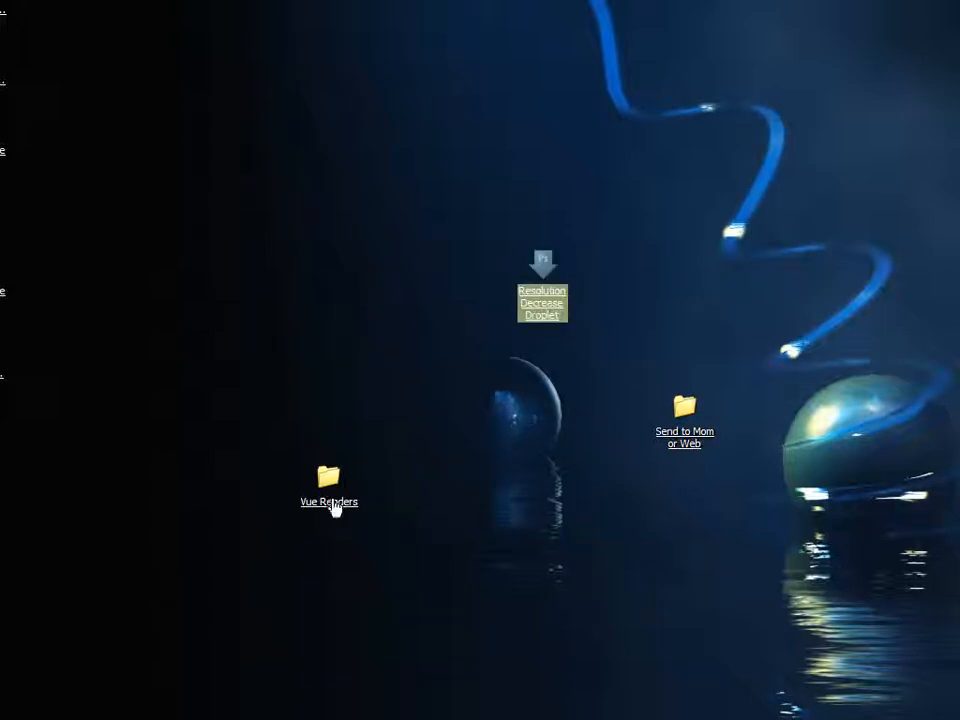
Select all the renders in the Vue Renders folder and drop them onto the Resolution Decrease droplet
{"action": "left_click", "coordinate": [334, 503]}
{"action": "left_click_drag", "start_coordinate": [641, 42], "coordinate": [370, 0]}
{"action": "left_click_drag", "start_coordinate": [542, 279], "coordinate": [792, 587]}
{"action": "left_click_drag", "start_coordinate": [690, 407], "coordinate": [806, 163]}
{"action": "left_click_drag", "start_coordinate": [430, 0], "coordinate": [615, 134]}
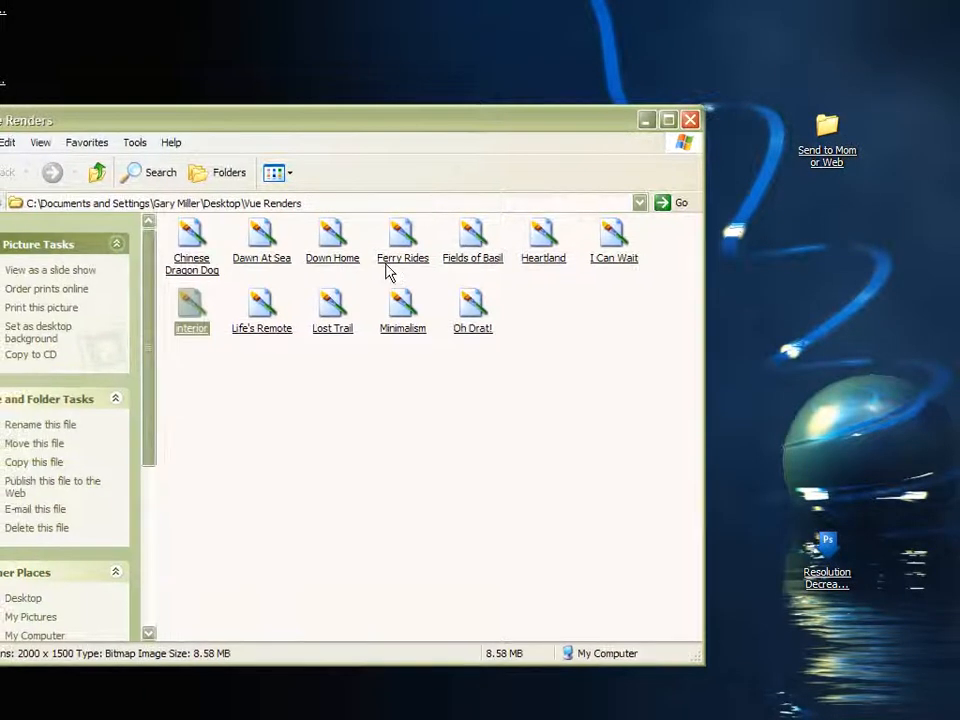
{"action": "left_click", "coordinate": [561, 379]}
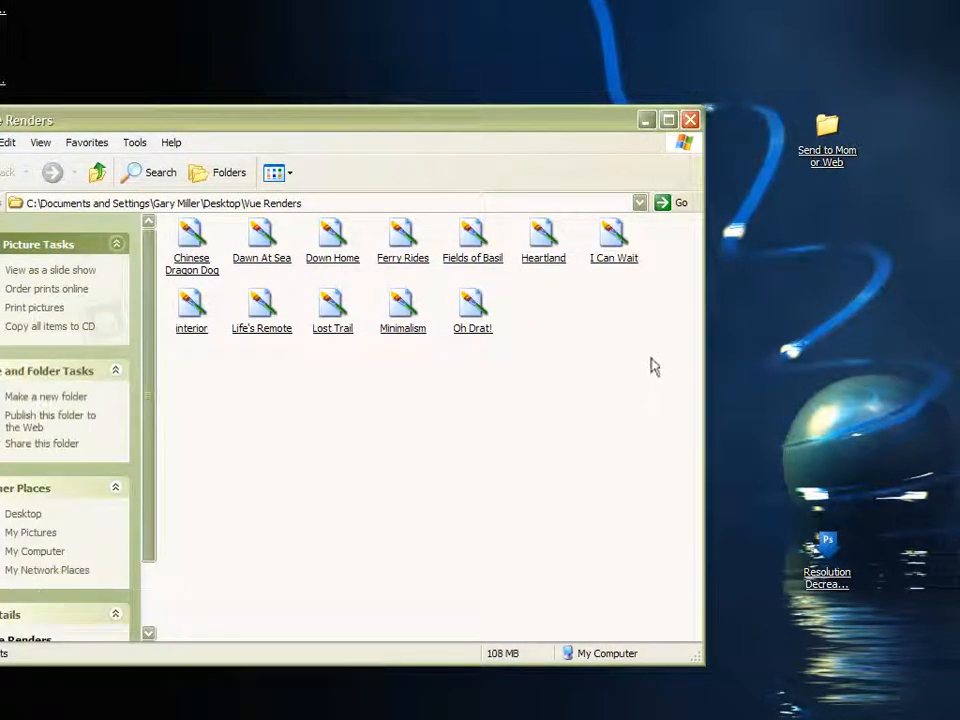
{"action": "left_click_drag", "start_coordinate": [670, 376], "coordinate": [113, 117]}
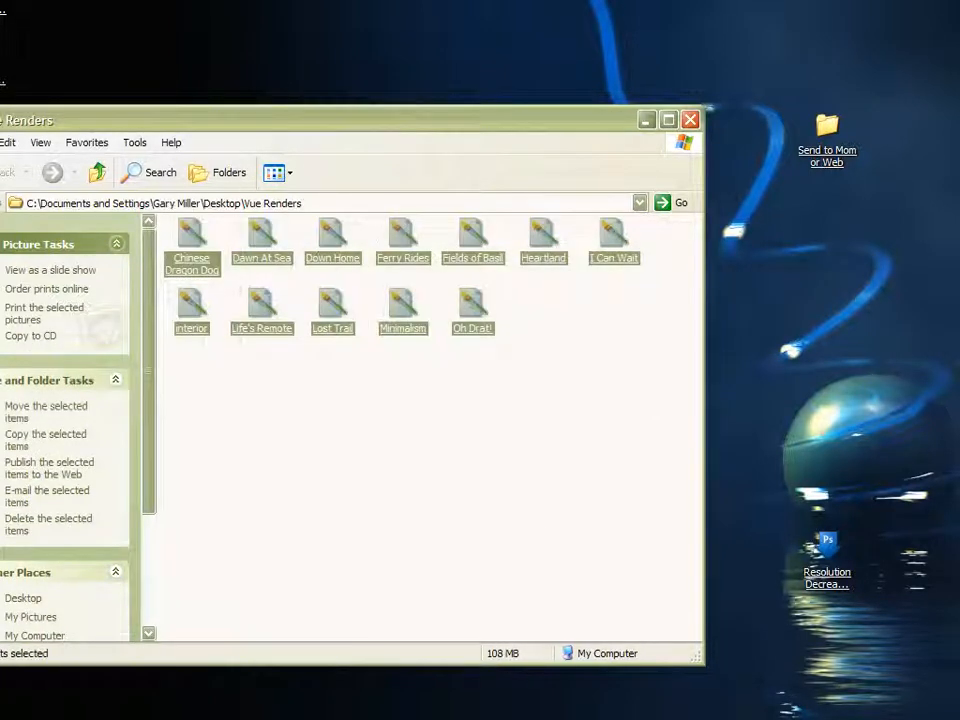
{"action": "left_click_drag", "start_coordinate": [611, 236], "coordinate": [828, 556]}
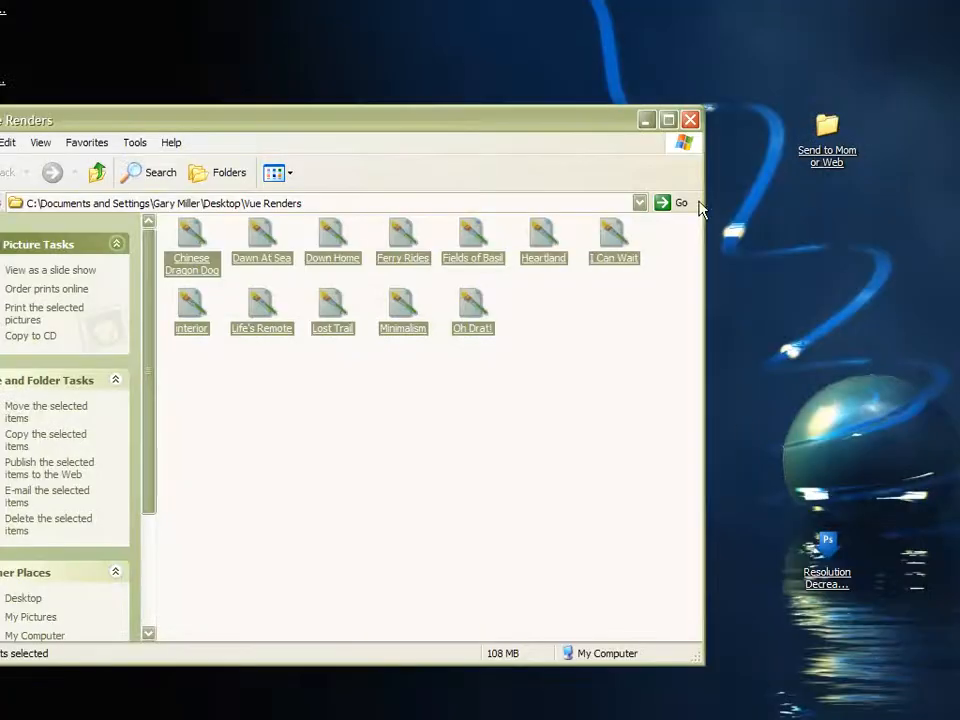
Close Vue Renders, rearrange the desktop folders and open the Send to Mom or Web folder
{"action": "left_click", "coordinate": [690, 120]}
{"action": "left_click_drag", "start_coordinate": [329, 490], "coordinate": [117, 346]}
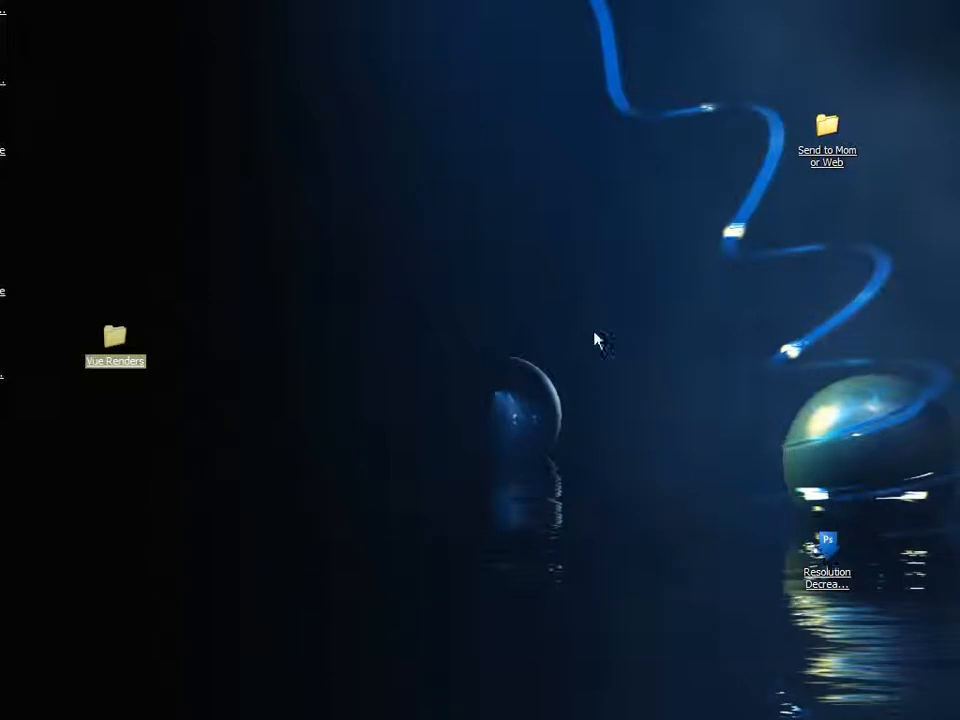
{"action": "left_click_drag", "start_coordinate": [822, 150], "coordinate": [705, 510]}
{"action": "double_click", "coordinate": [695, 482]}
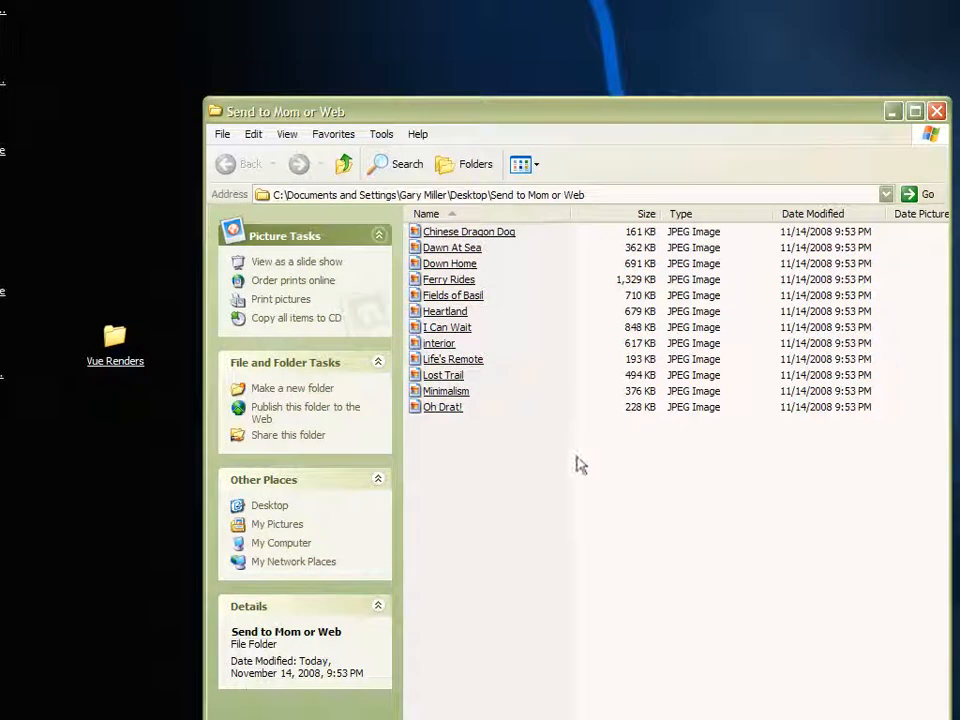
Inspect the processed JPEG files in the Send to Mom or Web folder and close it
{"action": "left_click", "coordinate": [488, 236]}
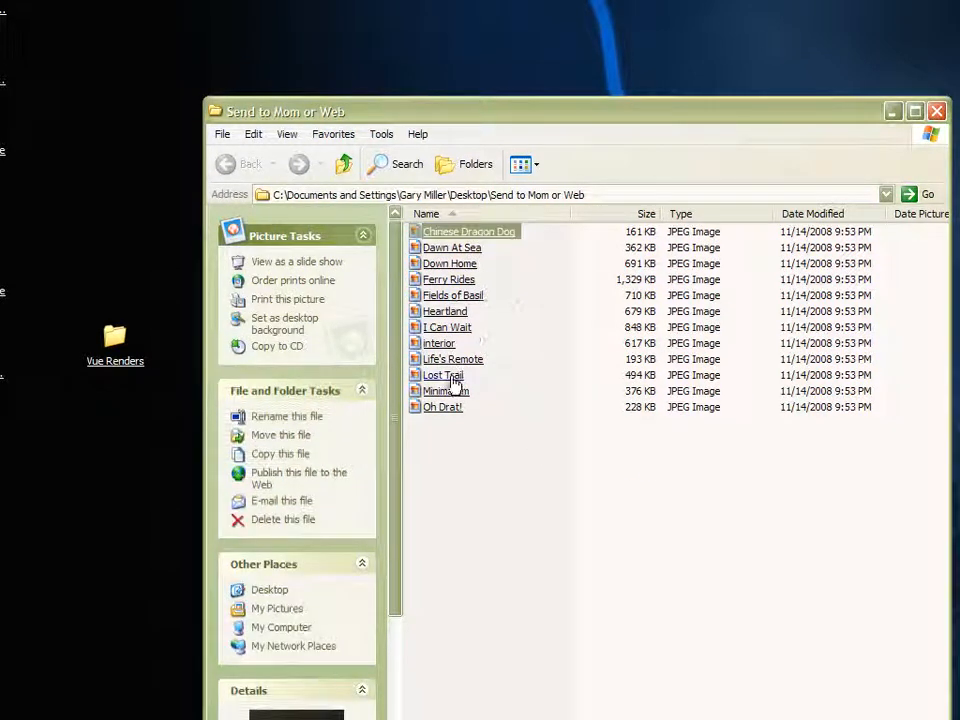
{"action": "left_click", "coordinate": [442, 283]}
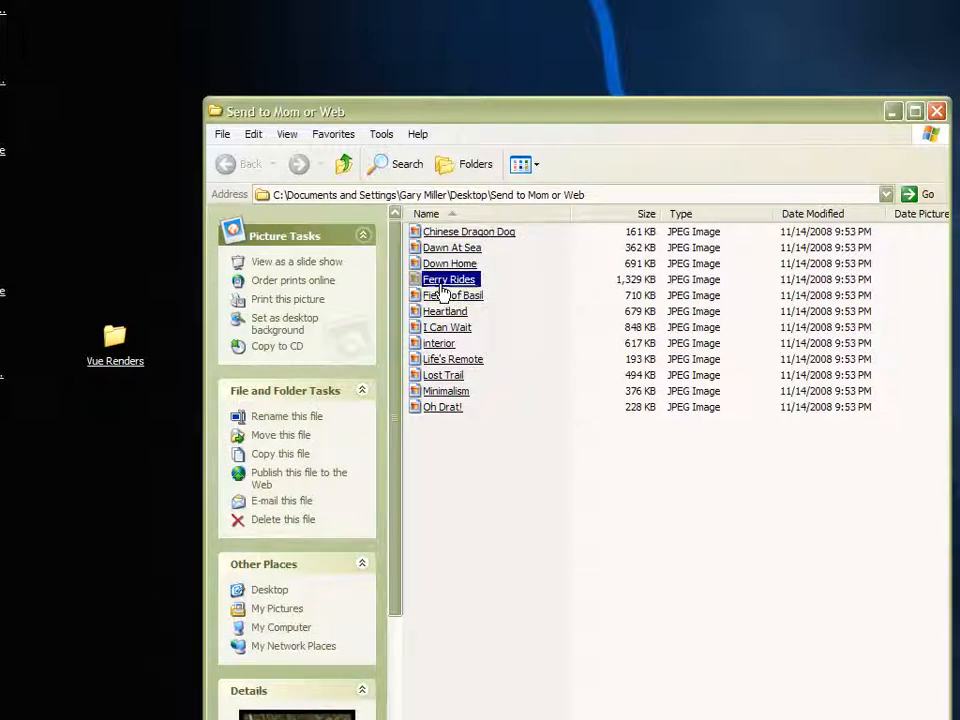
{"action": "left_click", "coordinate": [536, 484]}
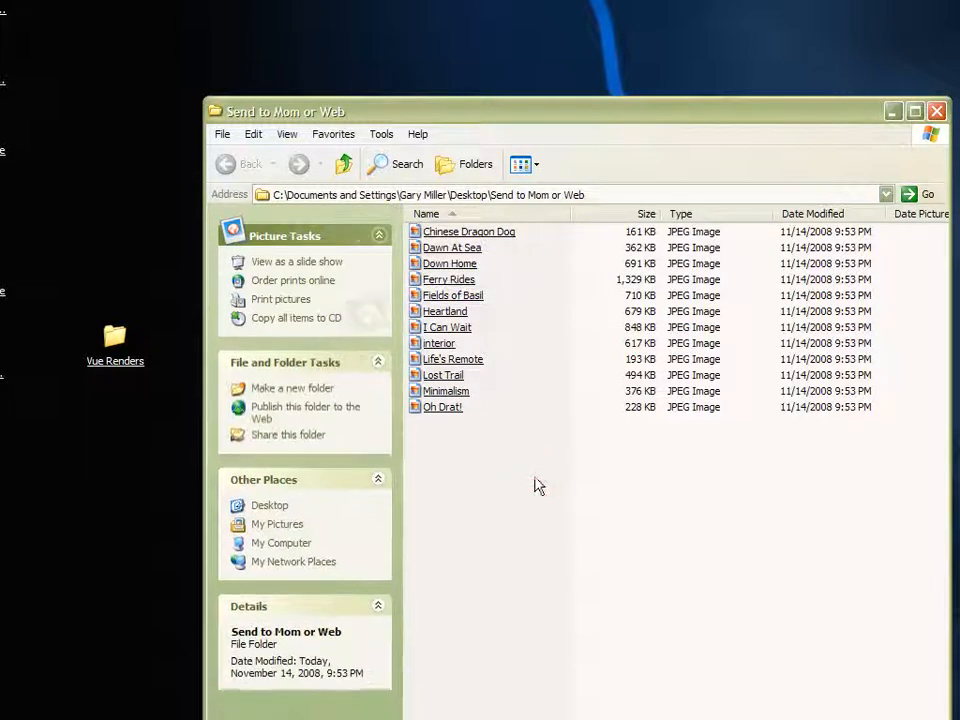
{"action": "left_click", "coordinate": [438, 408]}
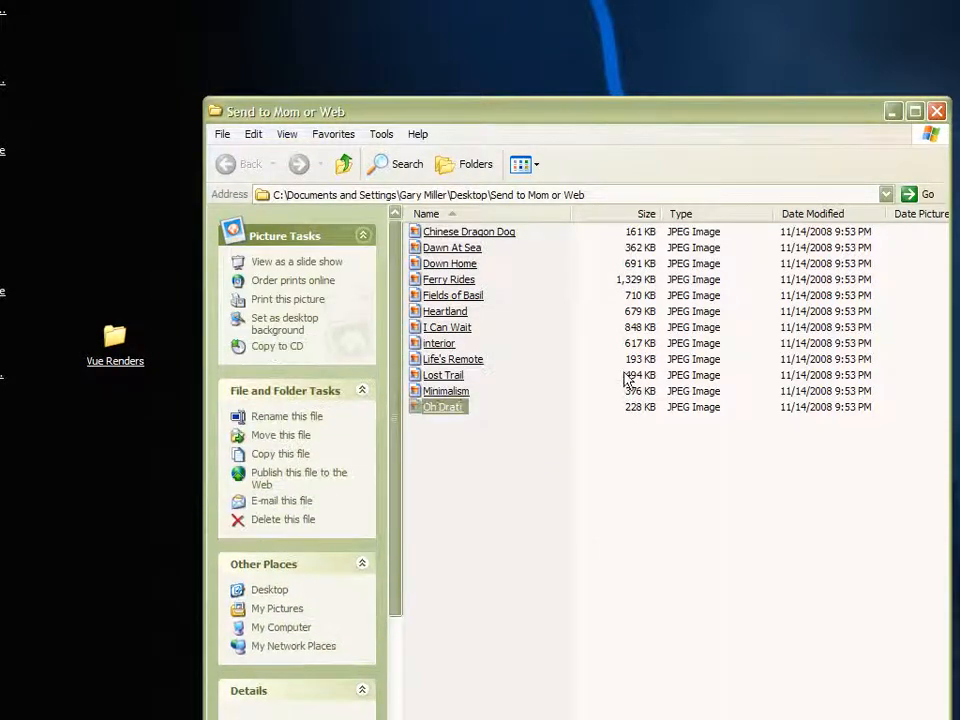
{"action": "left_click_drag", "start_coordinate": [628, 115], "coordinate": [595, 42]}
{"action": "left_click", "coordinate": [628, 393]}
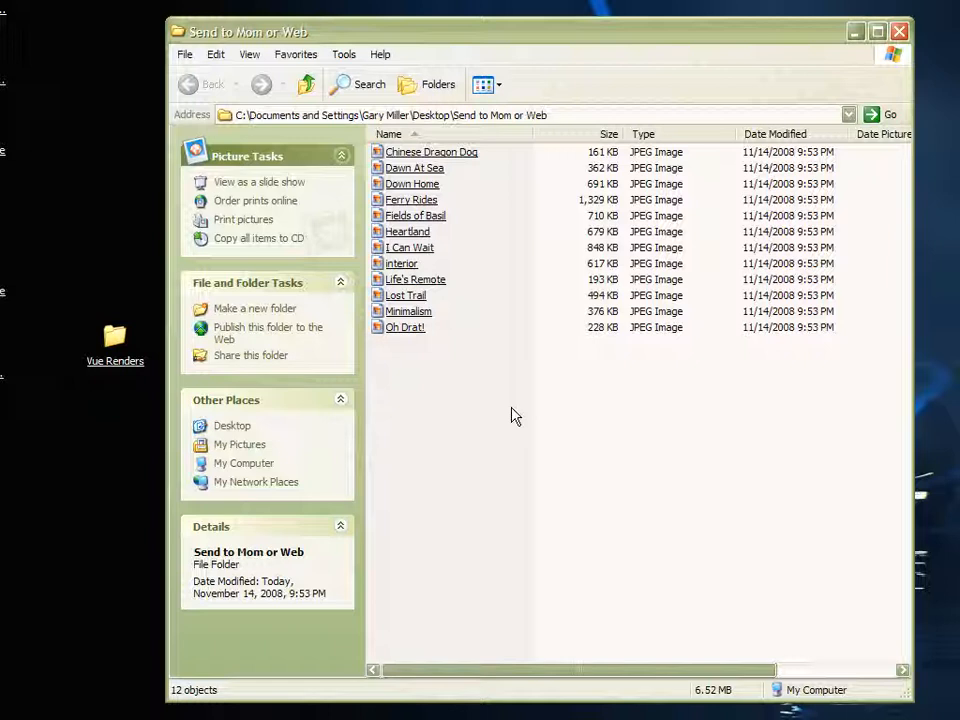
{"action": "left_click", "coordinate": [902, 33]}
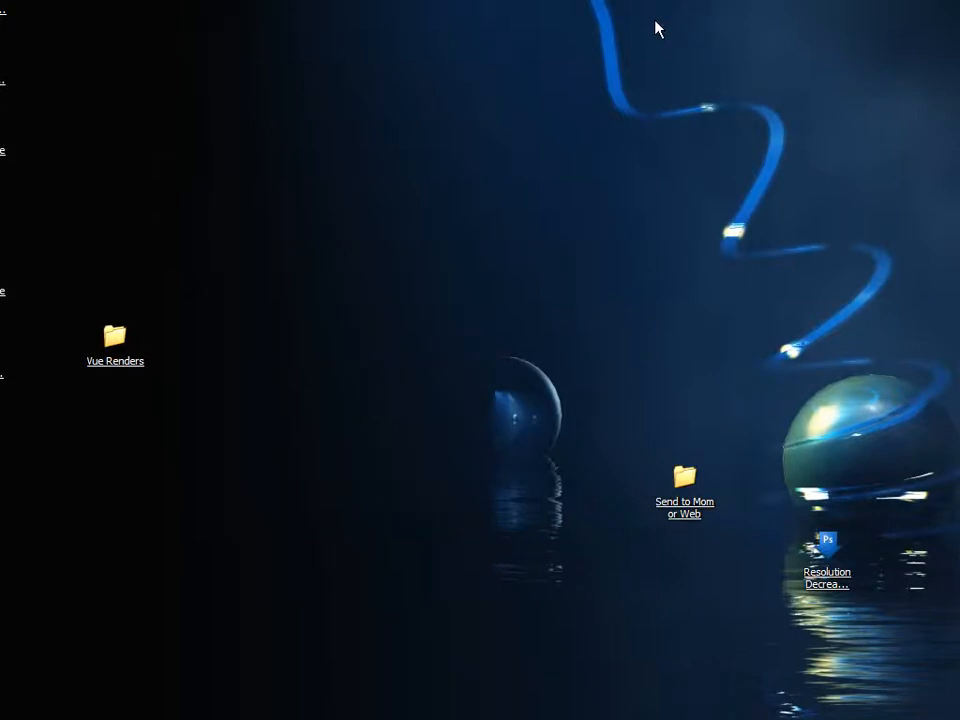
{"action": "left_click", "coordinate": [399, 286]}
{"action": "left_click", "coordinate": [393, 359]}
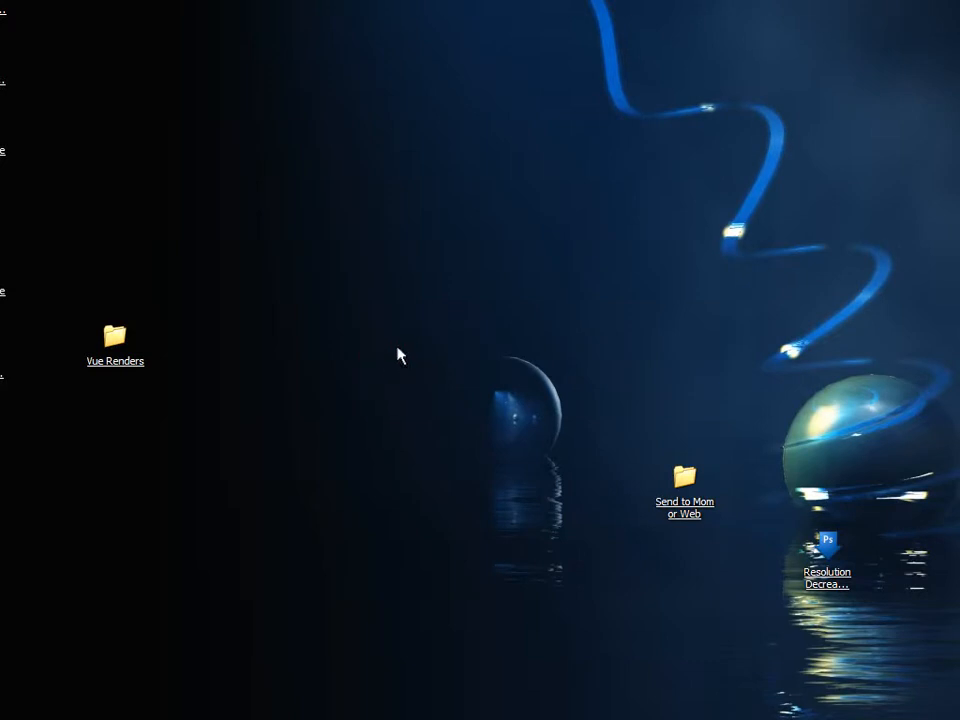